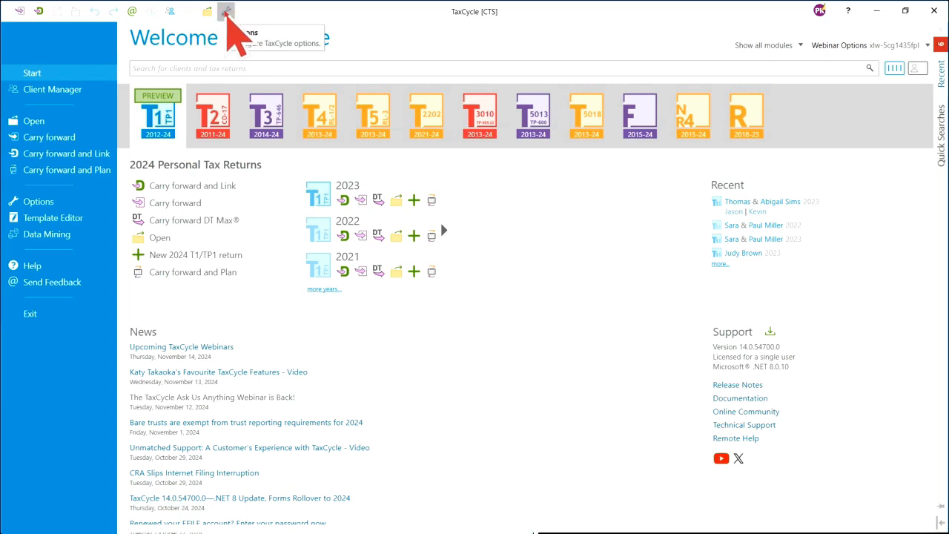
Open the Client Manager options, enable changes to the Webinar Options profile, and review the page's settings.
click(227, 12)
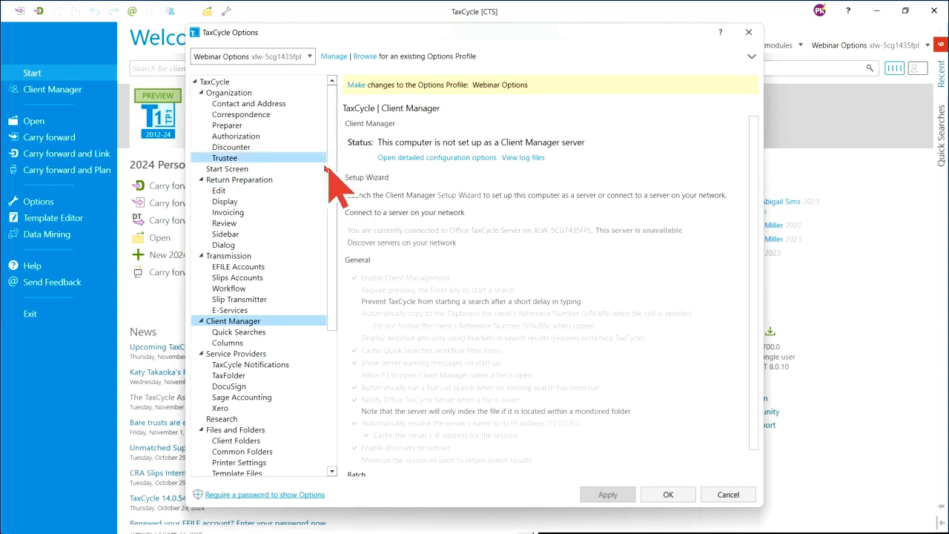
click(251, 325)
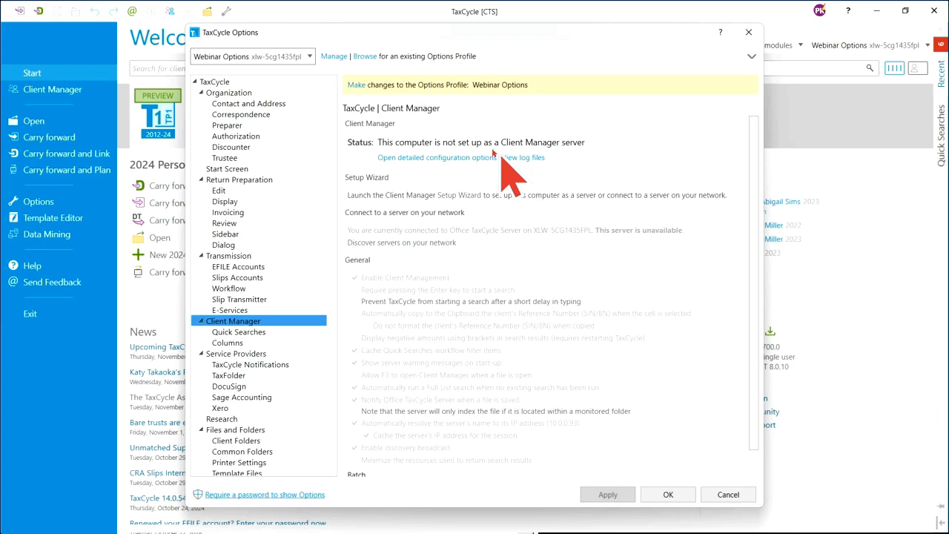
click(355, 86)
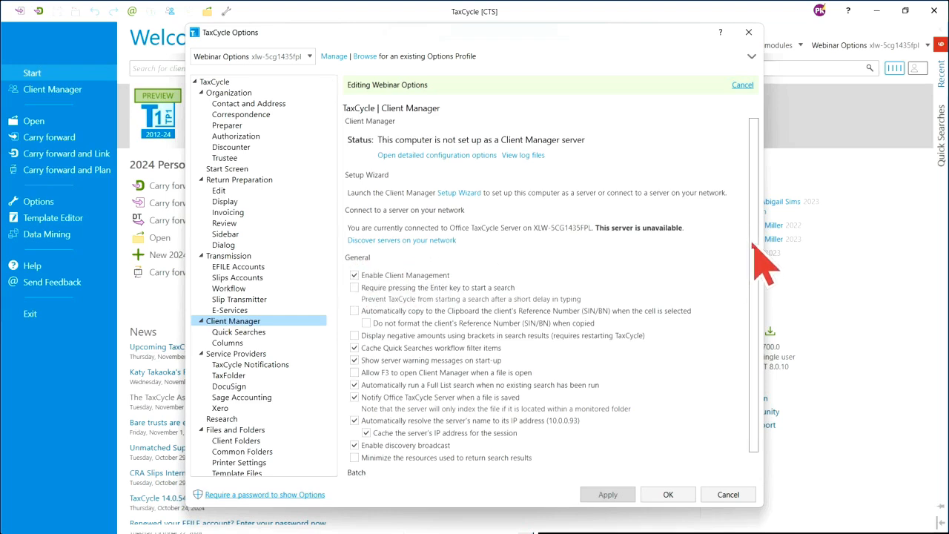
scroll(745, 296, down, 1)
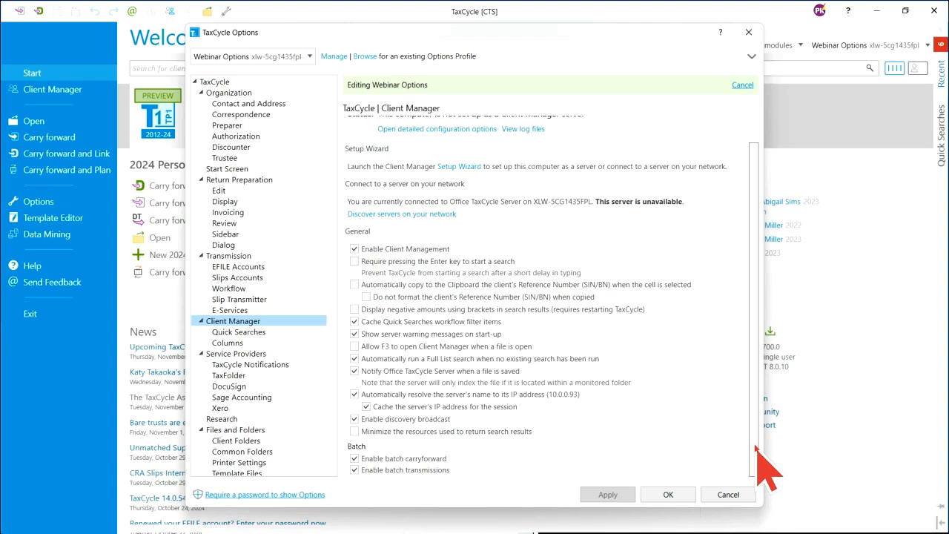
scroll(757, 448, up, 2)
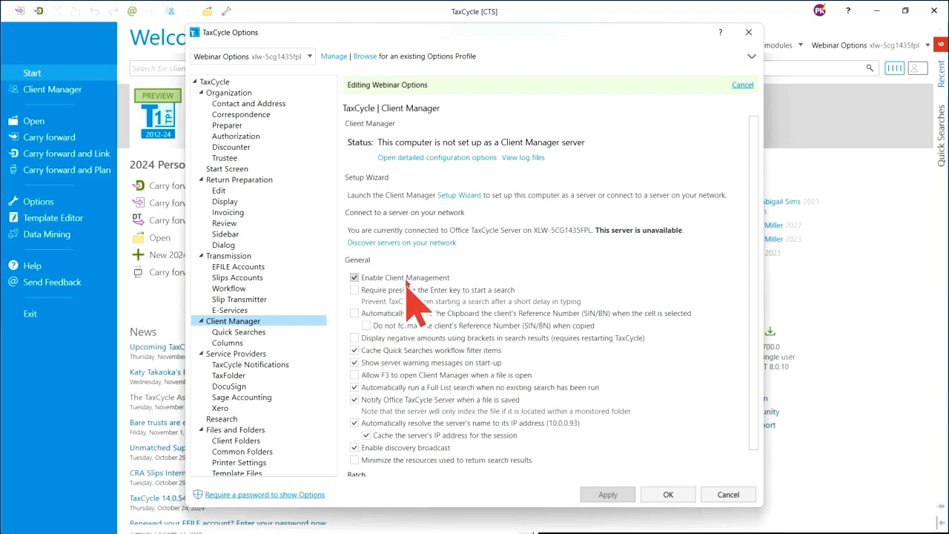
Start setting up a new Client Manager server and name it My Office TaxCycle Server.
click(459, 196)
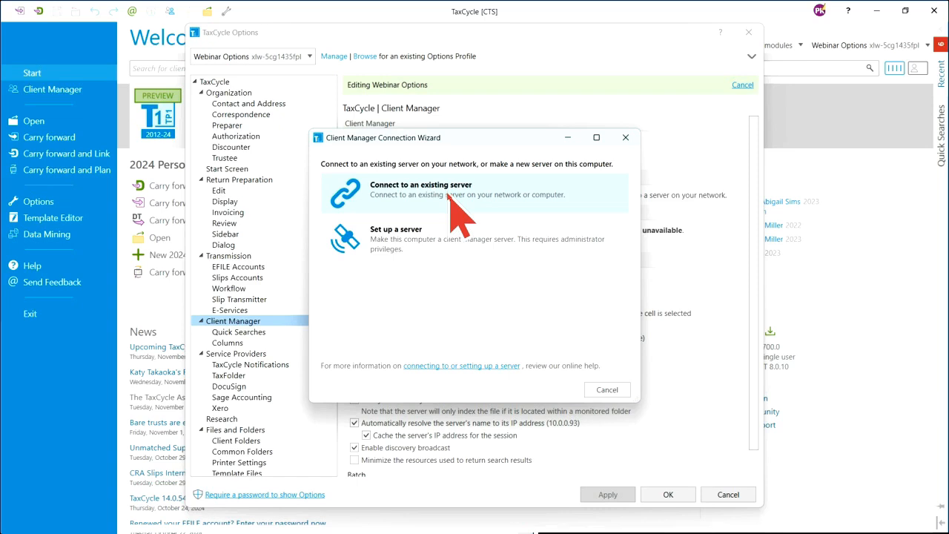
click(409, 239)
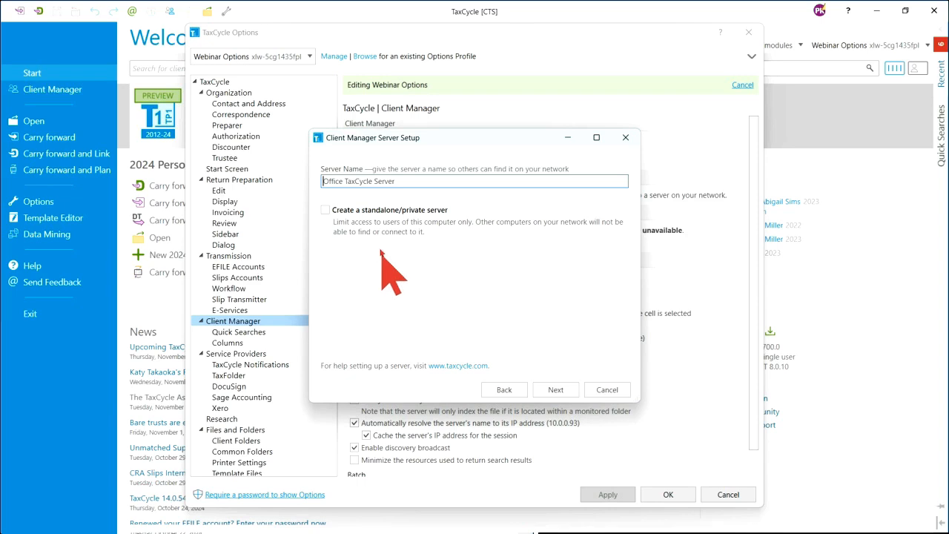
triple_click(325, 181)
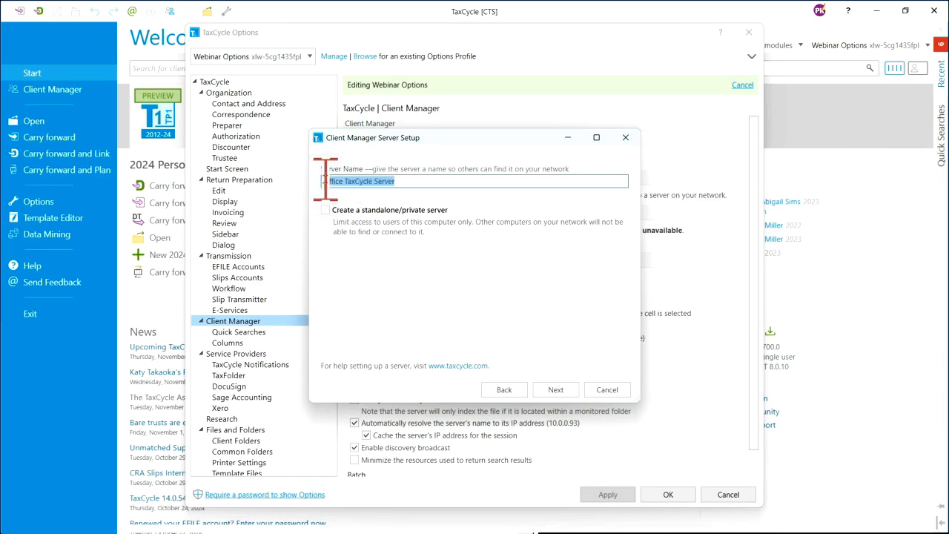
triple_click(405, 182)
click(402, 184)
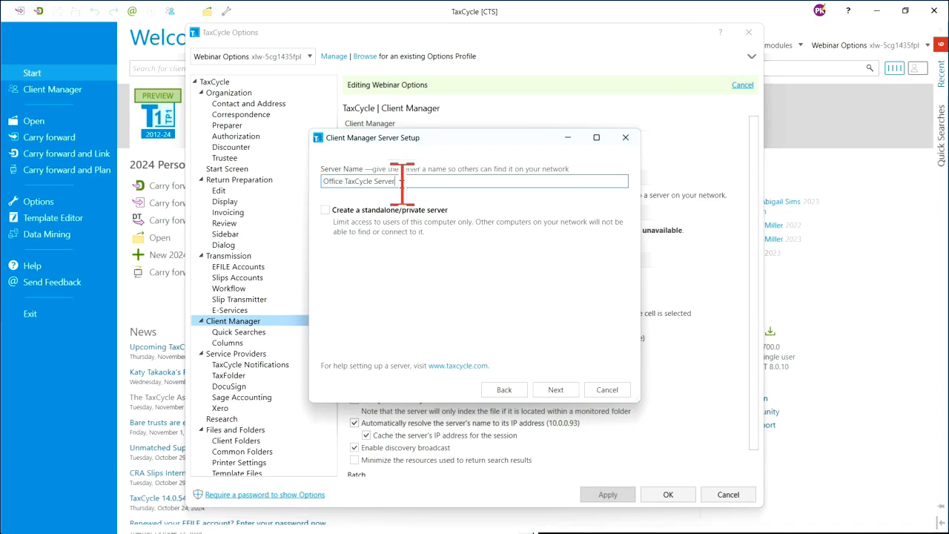
click(324, 181)
text(My)
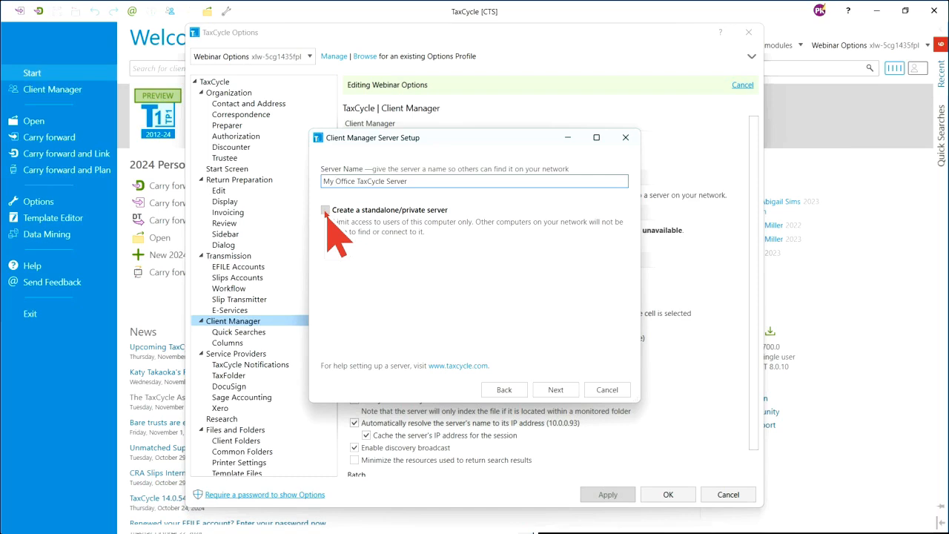
Try the standalone/private server option, leave it off, and continue to choosing the folders to monitor.
click(325, 211)
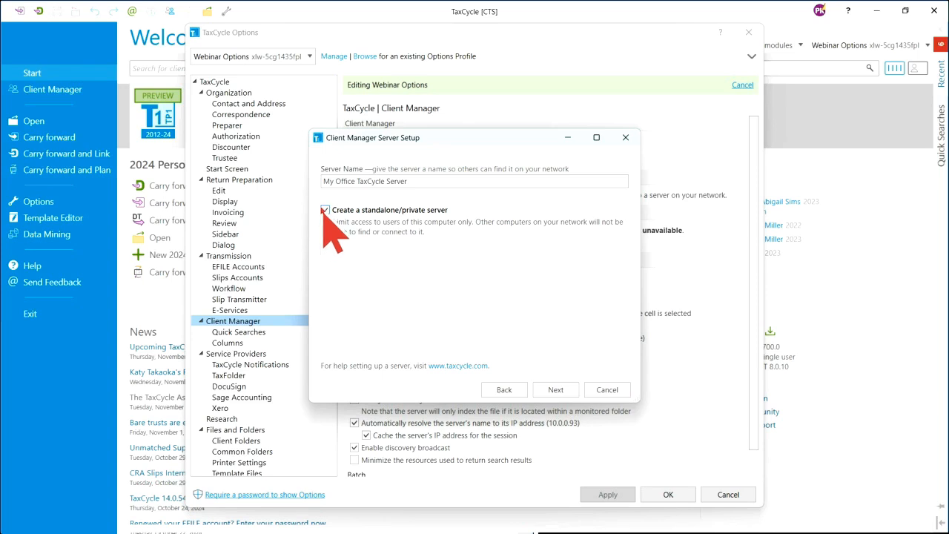
click(326, 210)
click(555, 391)
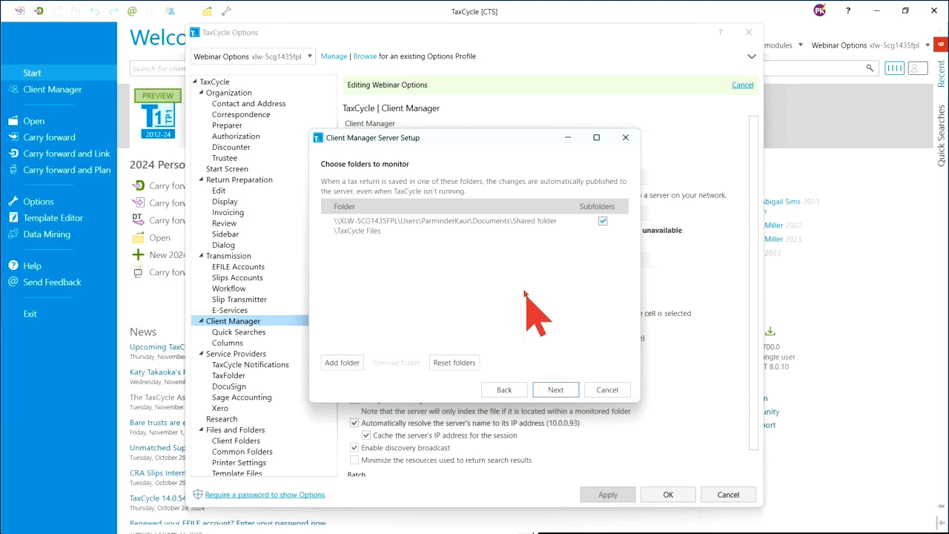
Start adding a monitored folder and look inside the 2013 and 2023 subfolders of TaxCycle Files.
click(359, 235)
click(339, 364)
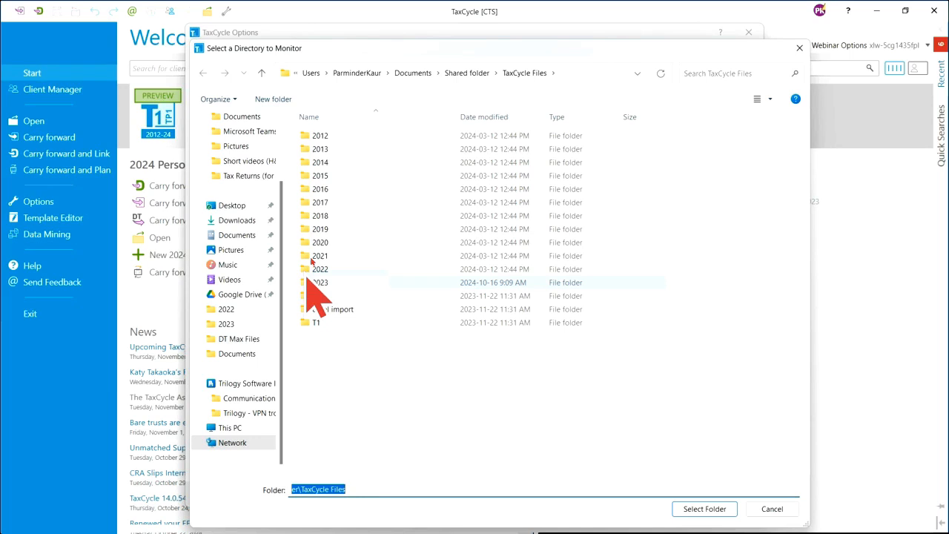
click(547, 73)
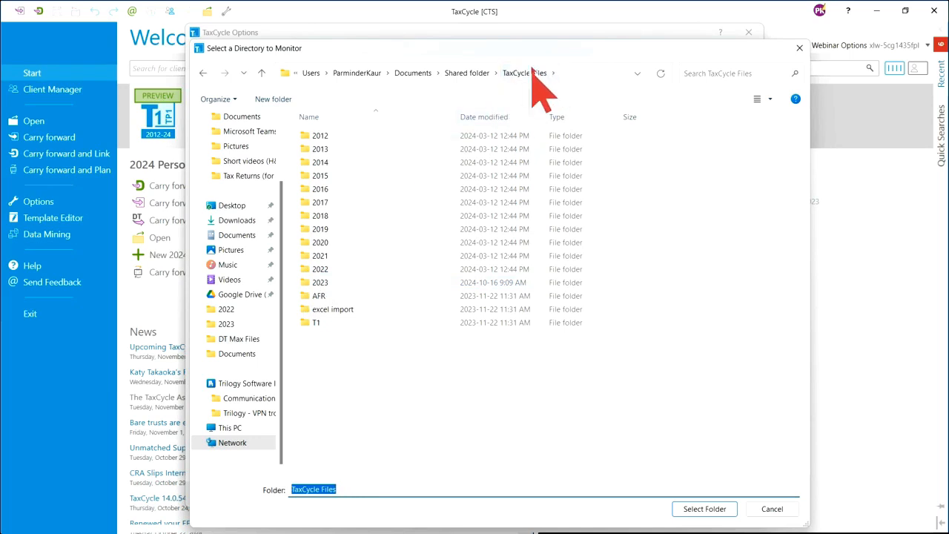
click(570, 73)
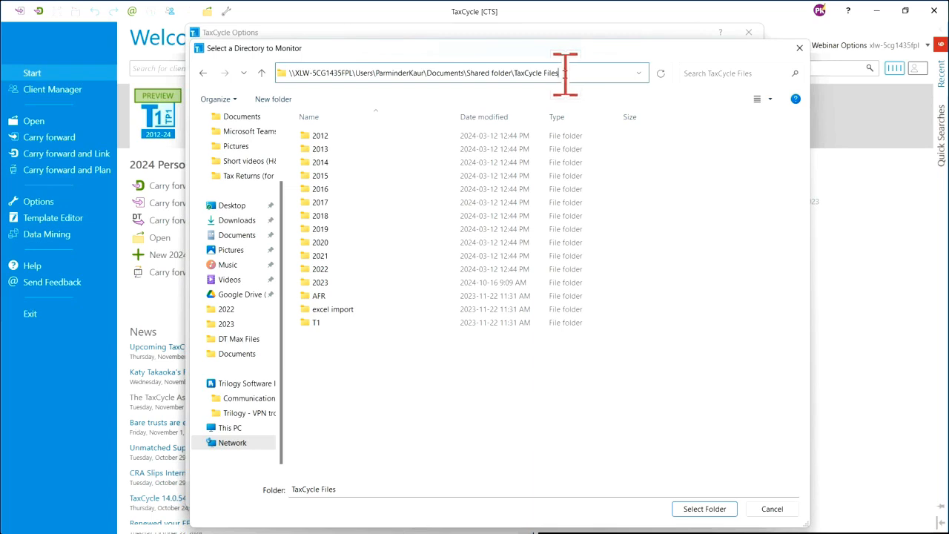
click(331, 138)
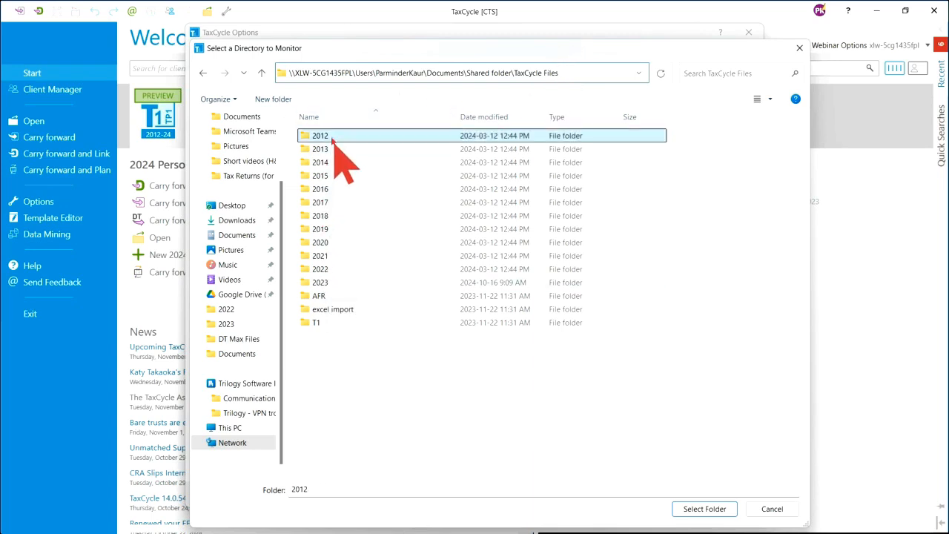
click(329, 151)
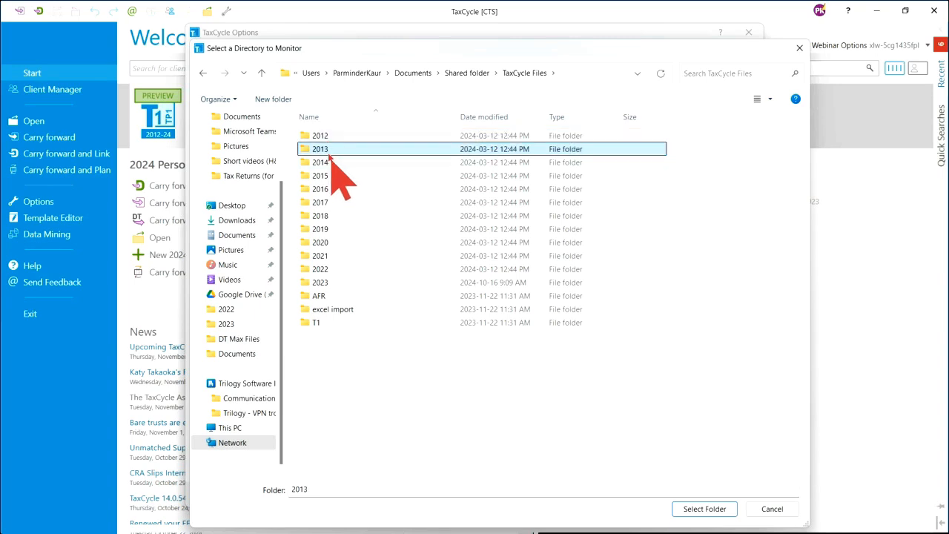
double_click(328, 152)
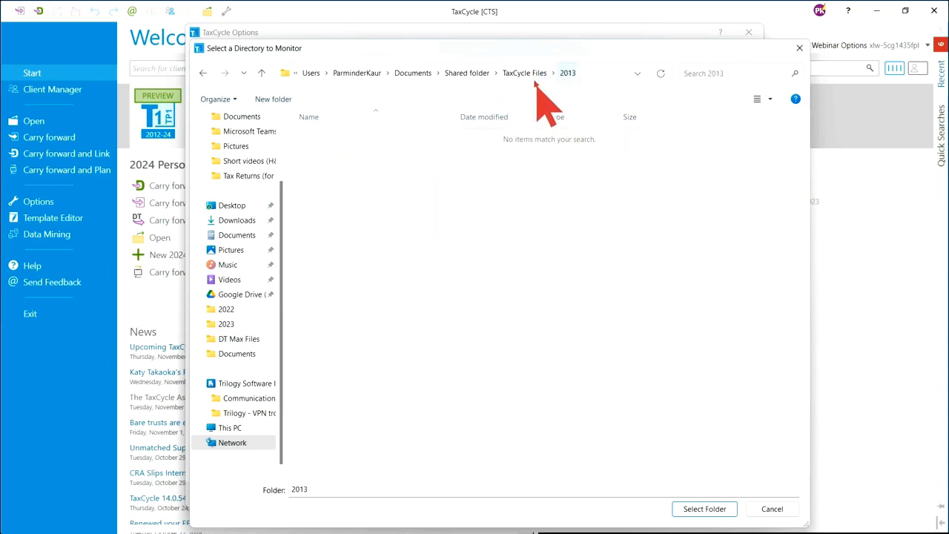
click(528, 75)
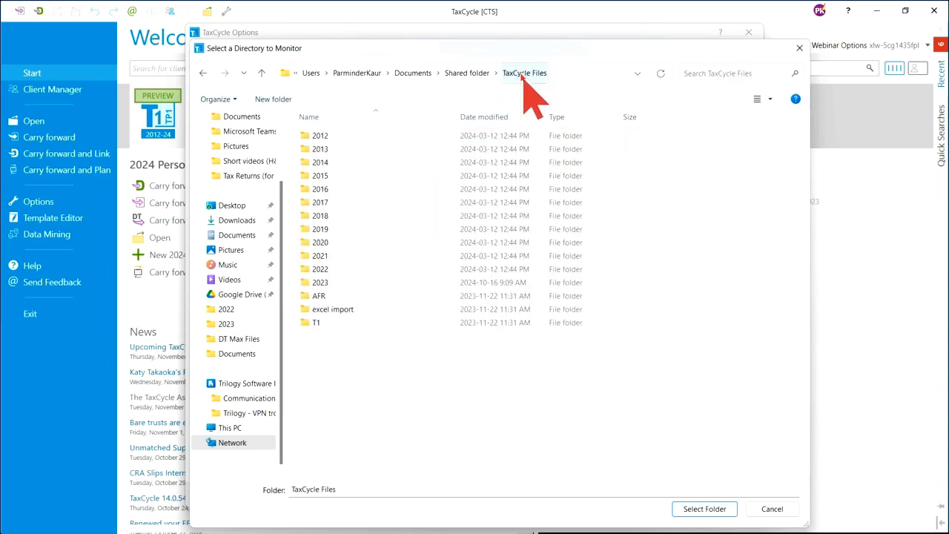
double_click(324, 286)
click(545, 74)
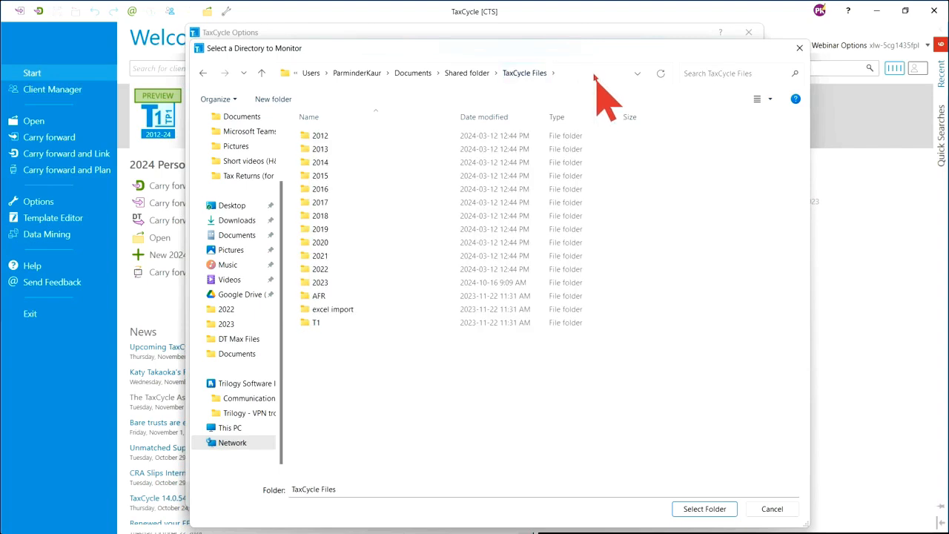
Switch the folder location to the local TaxCycle Files path, and return to the network copy through Shared folder.
click(595, 78)
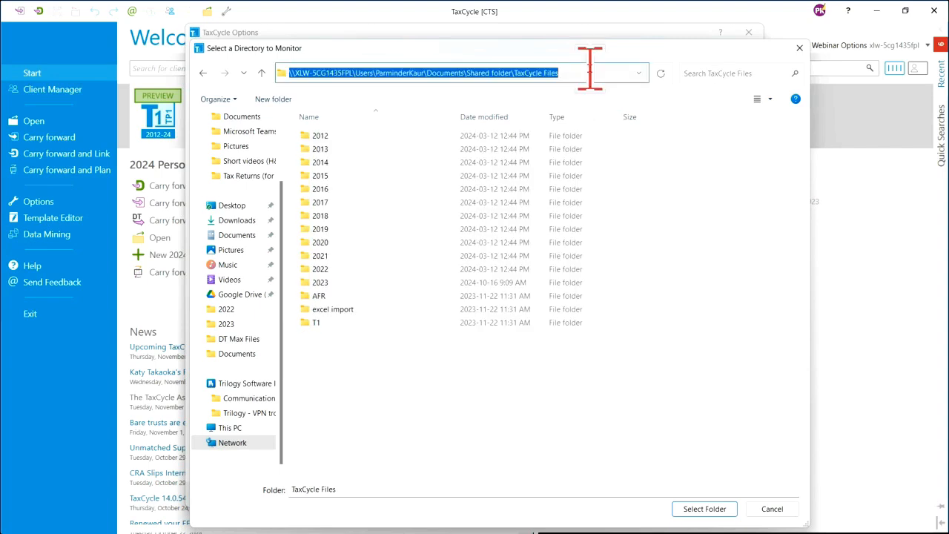
click(638, 75)
click(471, 105)
click(634, 74)
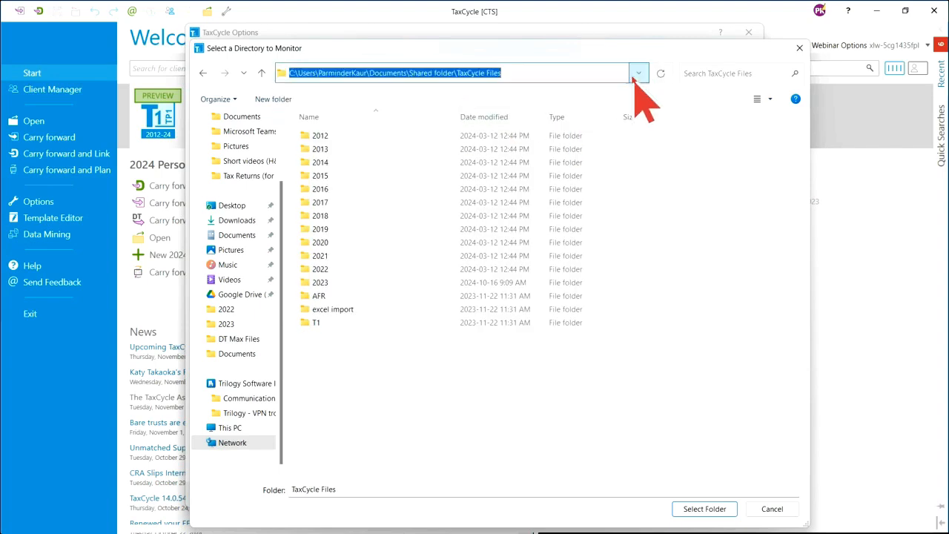
click(638, 74)
click(390, 113)
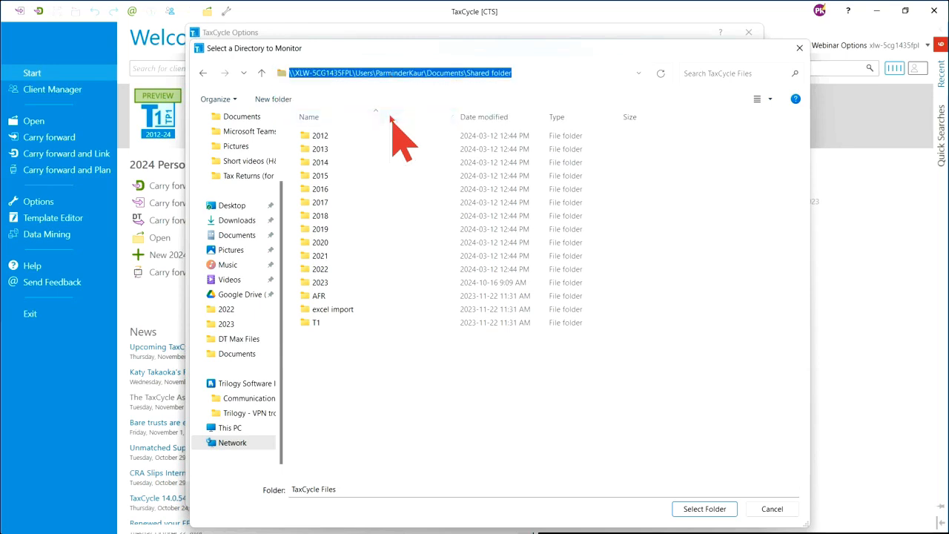
double_click(351, 138)
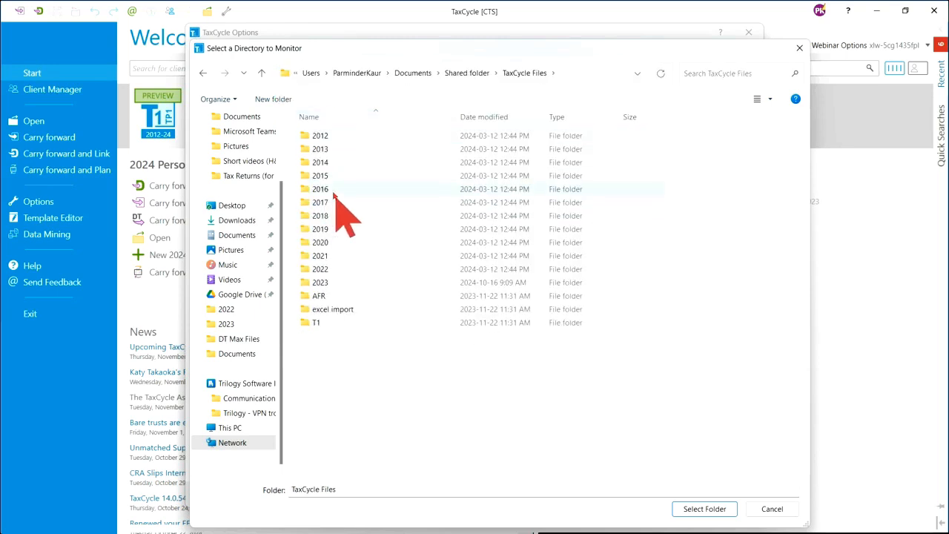
Look inside the 2019 and 2021 subfolders of the network TaxCycle Files folder.
click(321, 216)
click(321, 216)
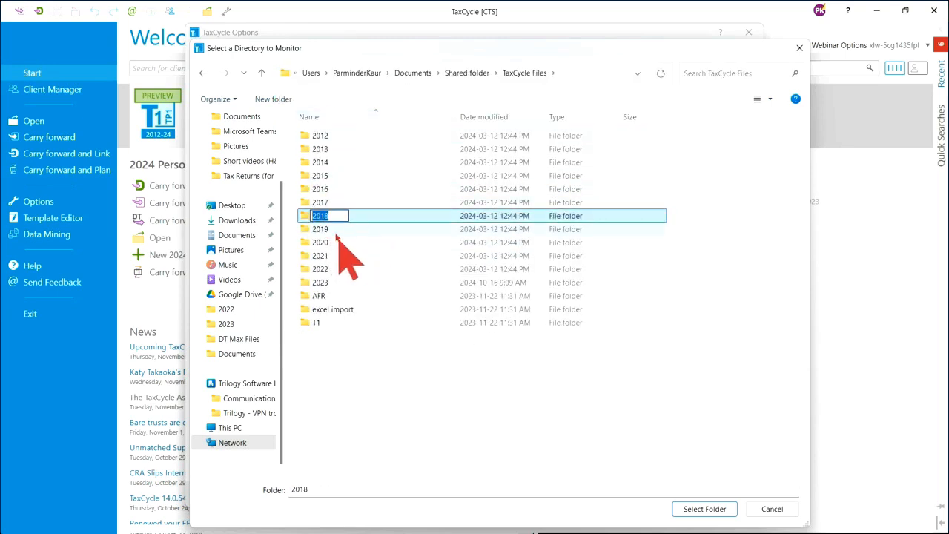
double_click(339, 236)
click(637, 74)
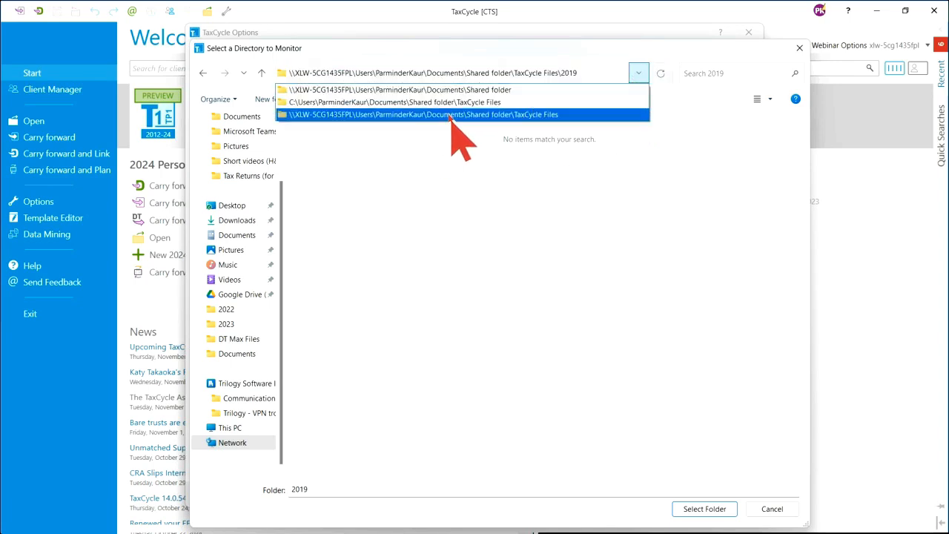
click(450, 116)
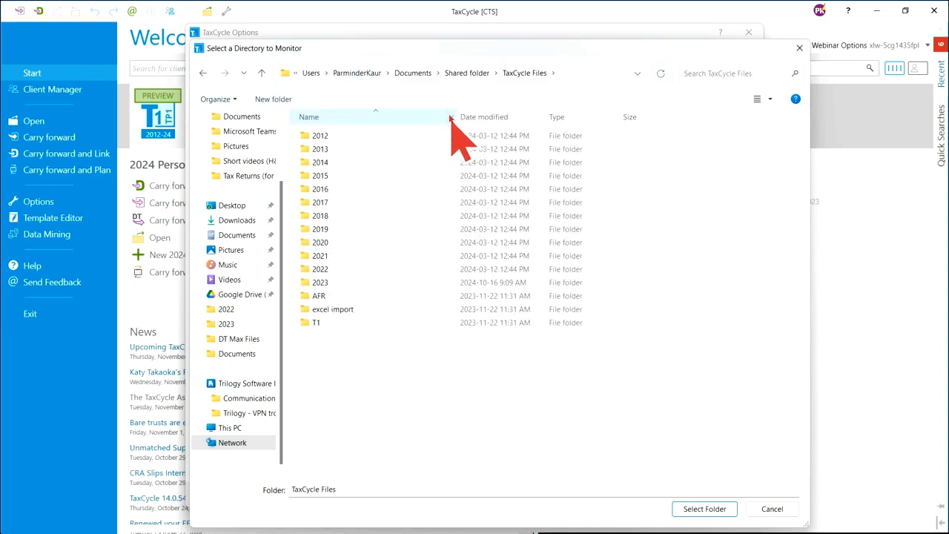
double_click(329, 258)
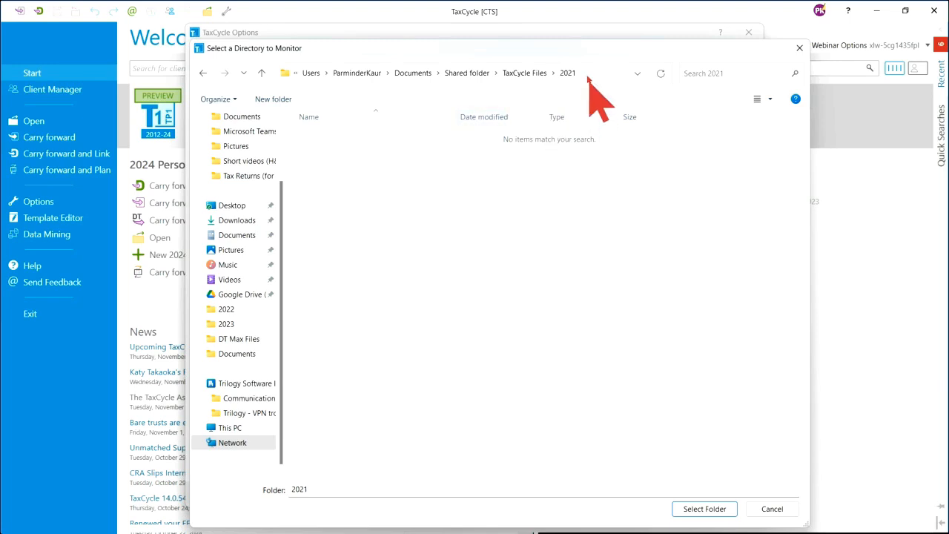
Return to the network TaxCycle Files folder under Shared folder and select it as a folder to monitor.
click(590, 74)
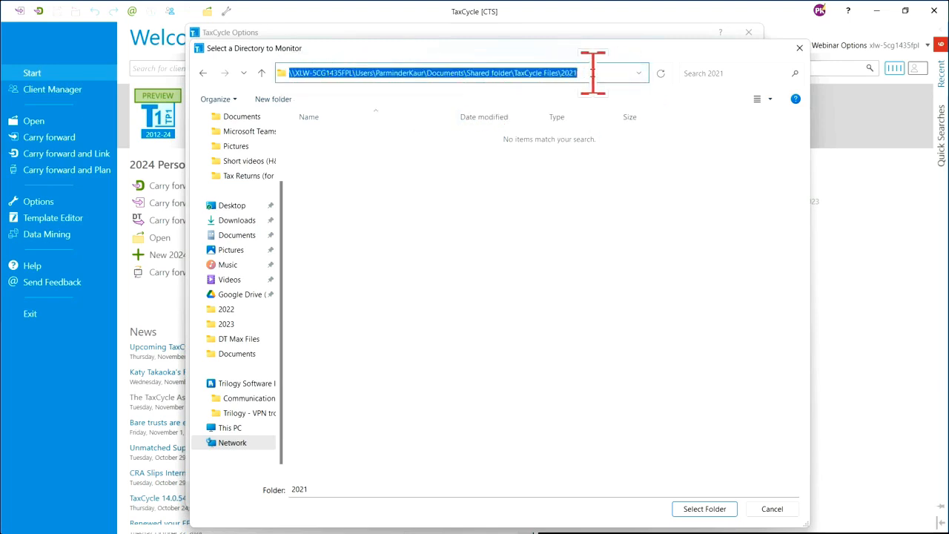
click(640, 73)
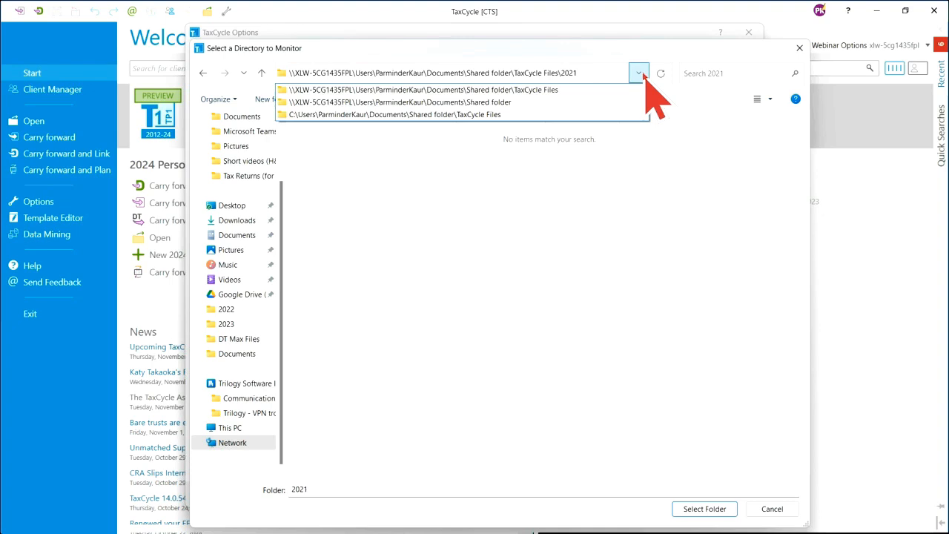
click(535, 91)
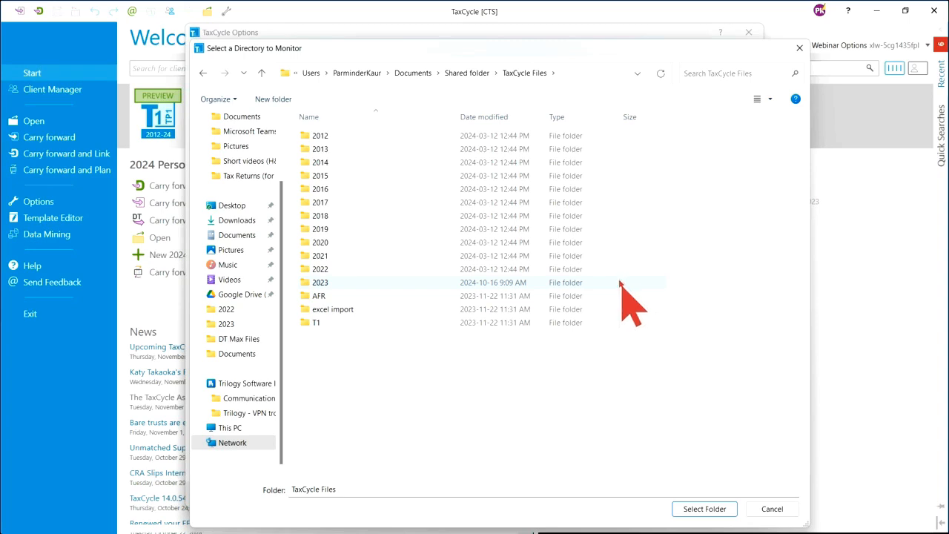
click(586, 73)
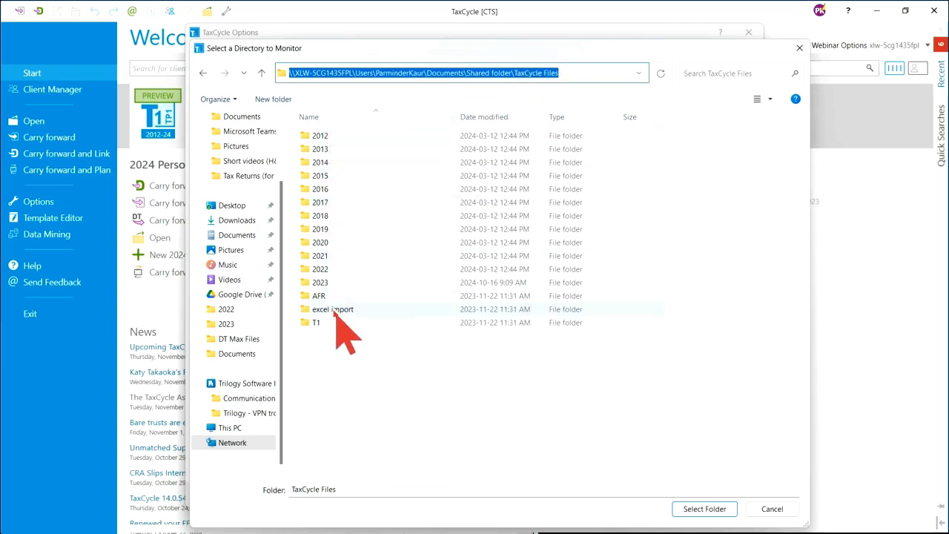
click(586, 73)
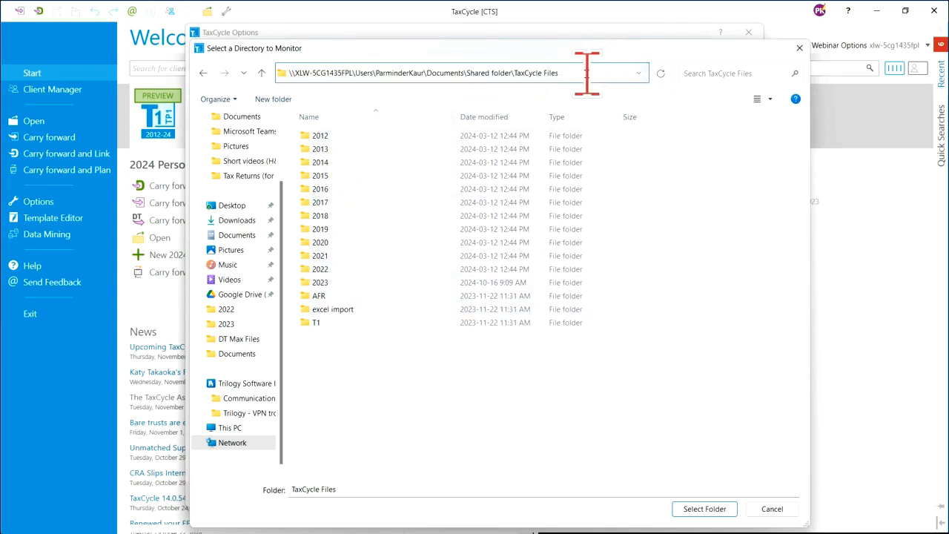
click(705, 509)
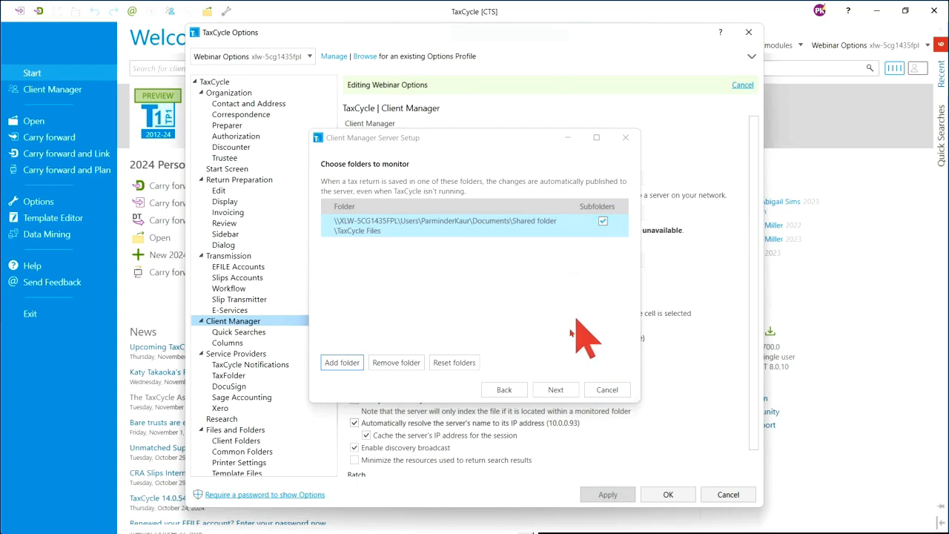
Revisit the server name page, then add the local C: drive path of TaxCycle Files as a second monitored folder and select it.
click(506, 391)
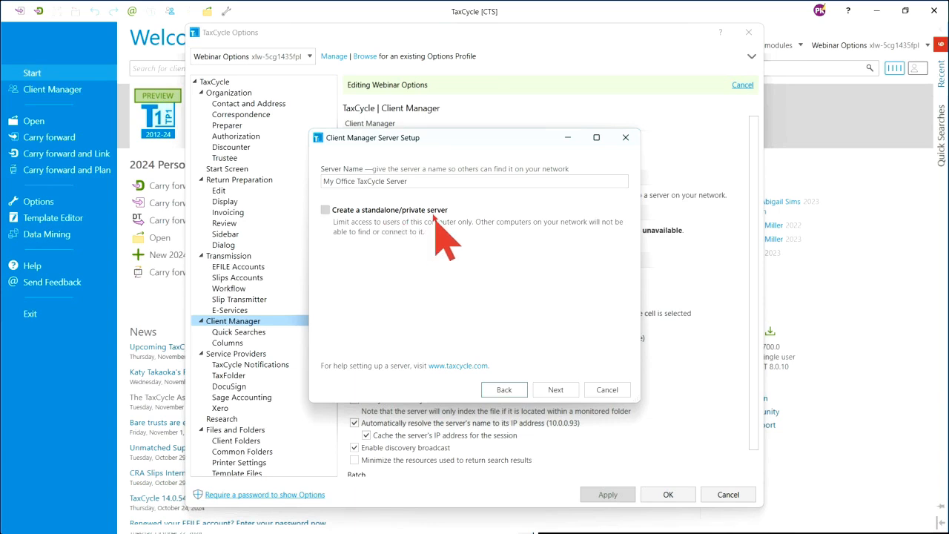
click(558, 392)
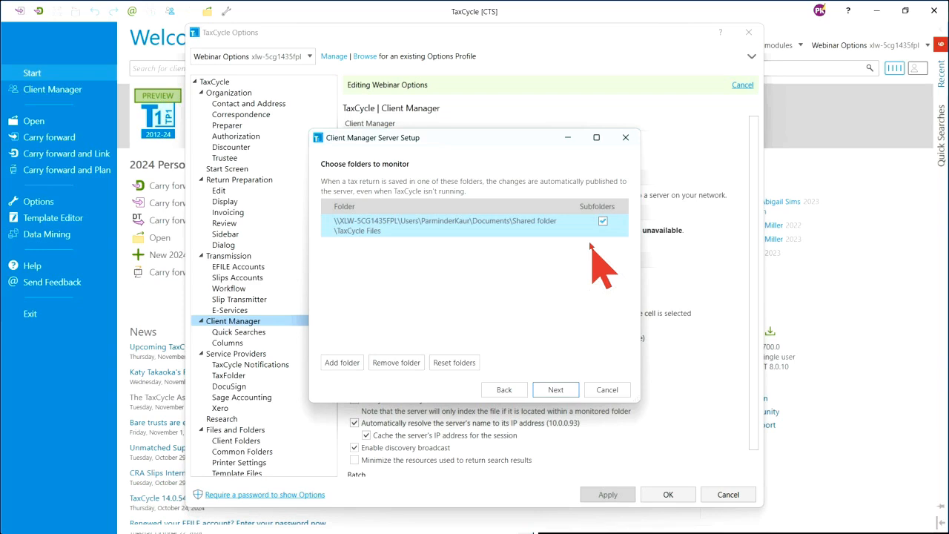
click(342, 363)
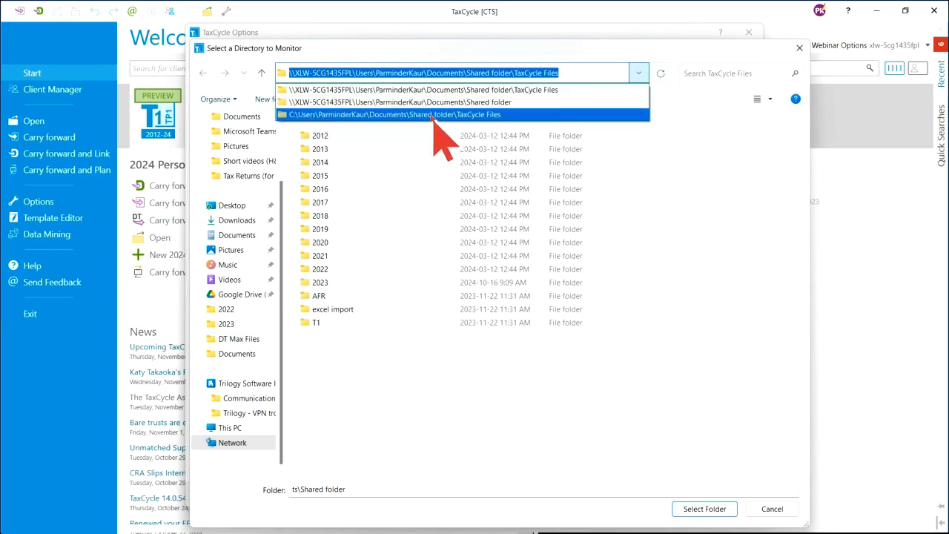
click(430, 115)
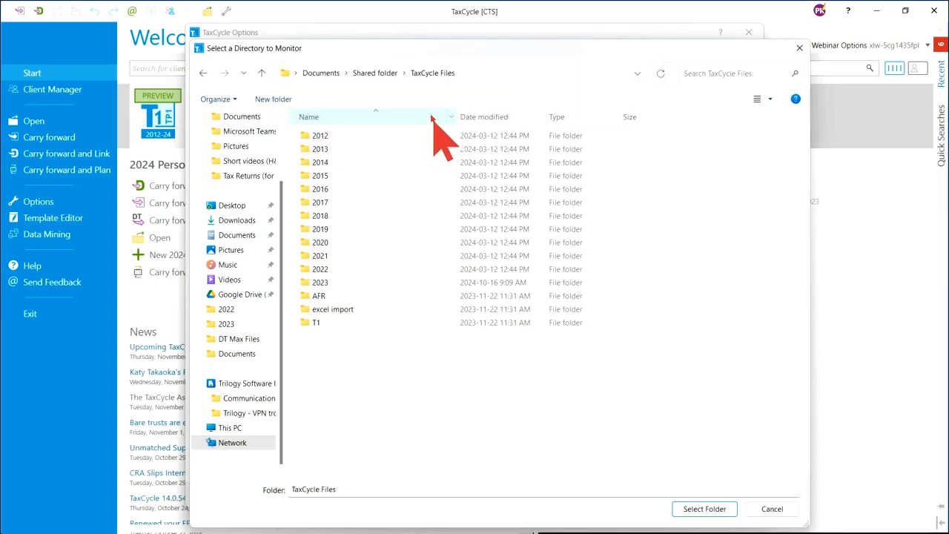
click(701, 509)
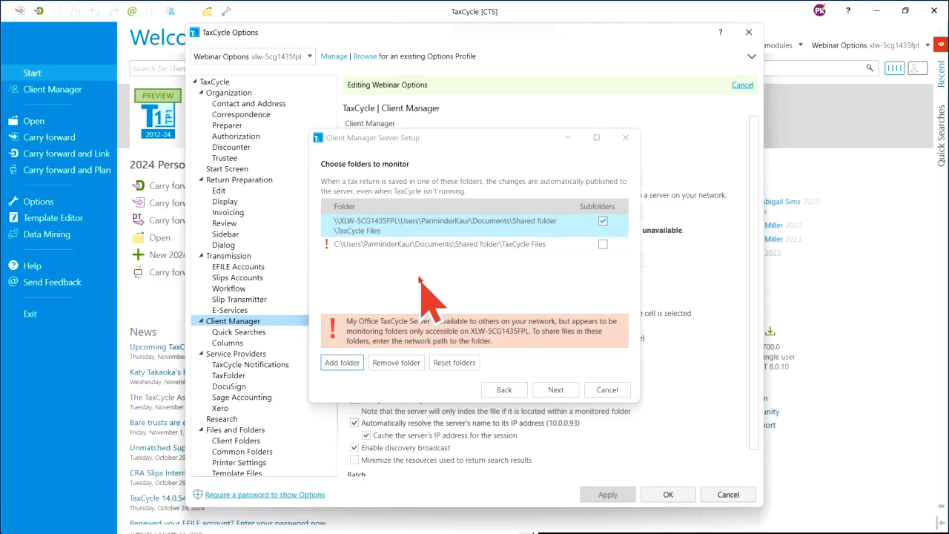
click(436, 245)
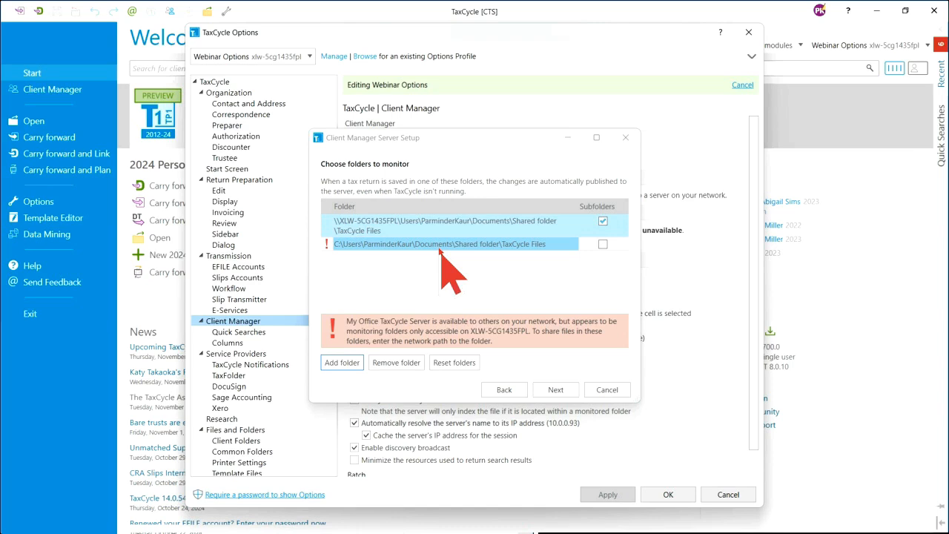
Enable the standalone/private server option, check the monitored folders list, and disable the option again.
click(504, 390)
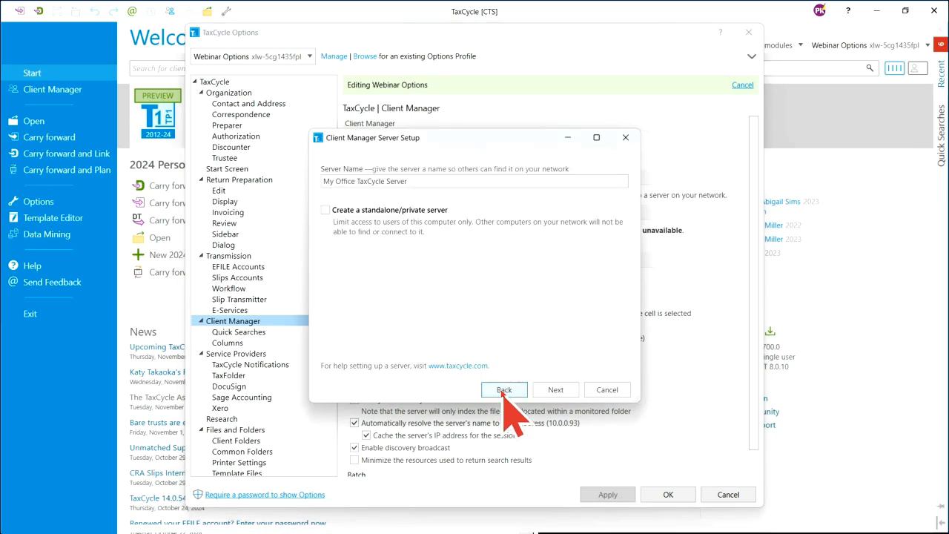
click(327, 210)
click(555, 387)
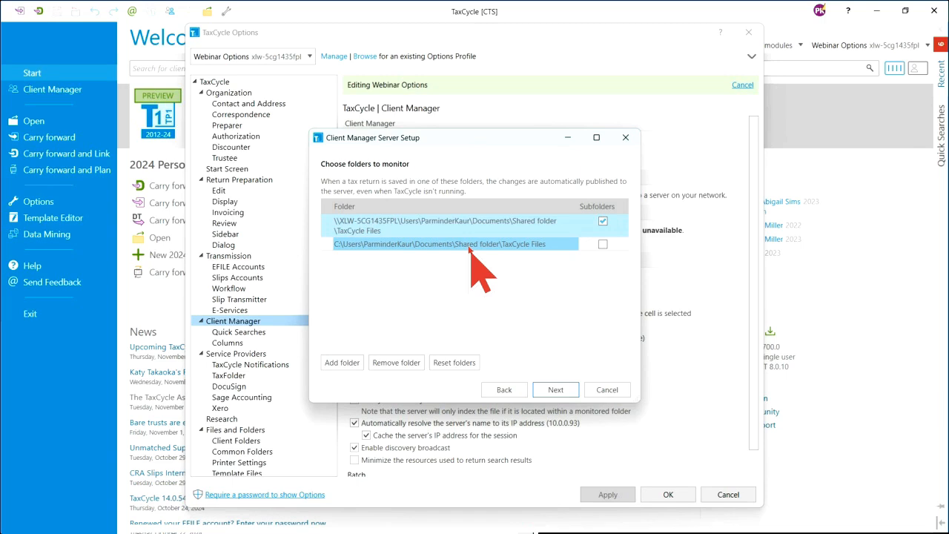
click(510, 391)
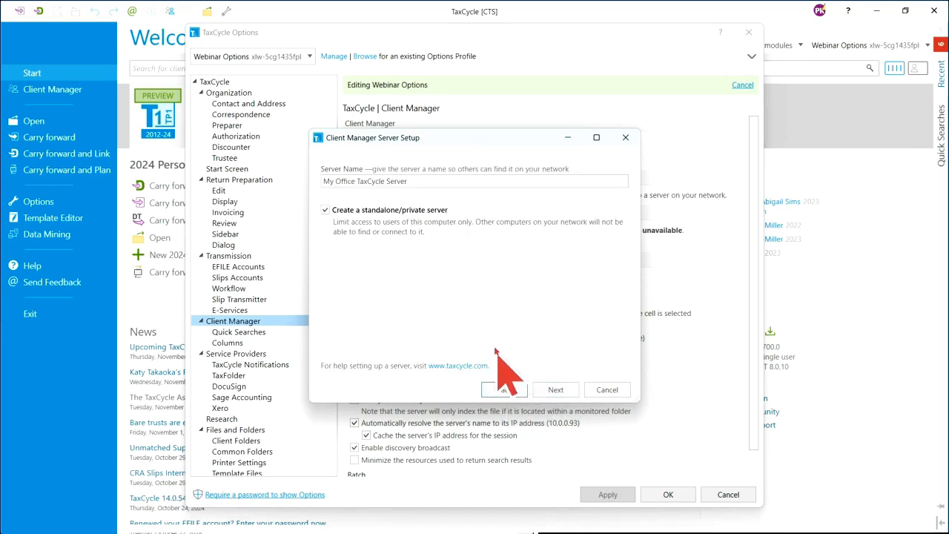
click(324, 210)
click(556, 390)
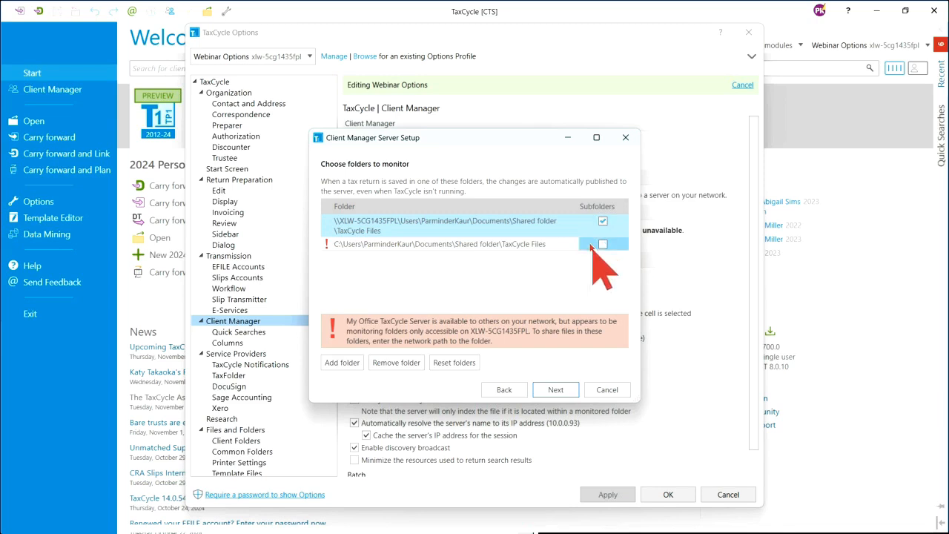
Remove the network TaxCycle Files folder from the monitored folders and add it again from its network path.
click(396, 364)
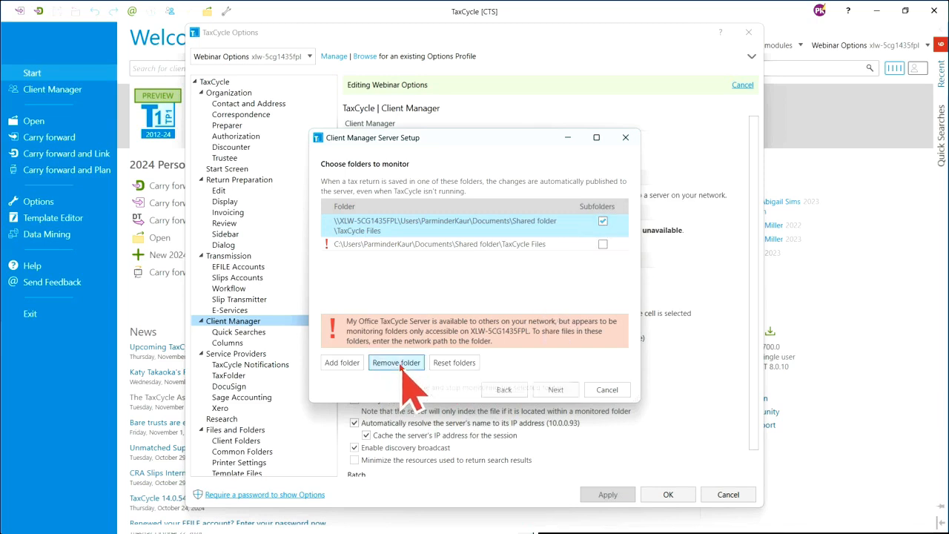
click(342, 362)
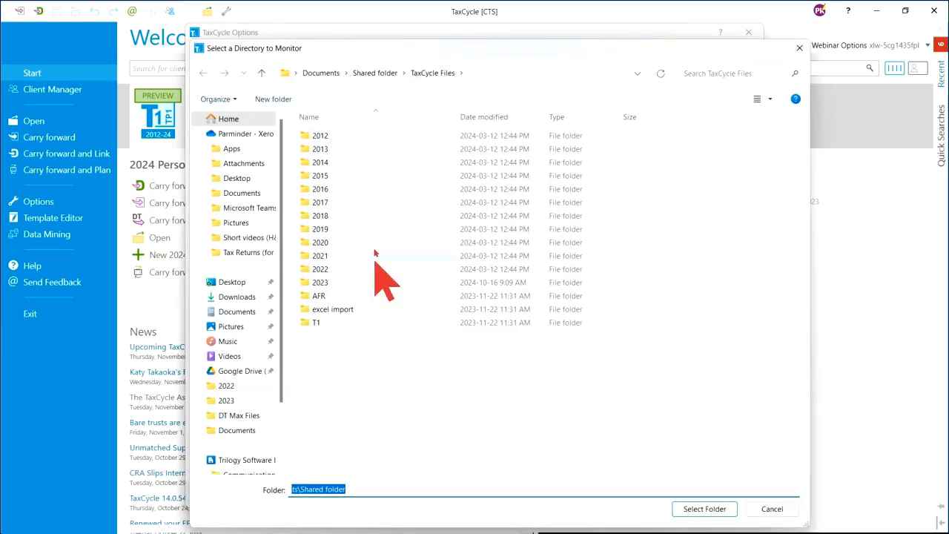
click(637, 73)
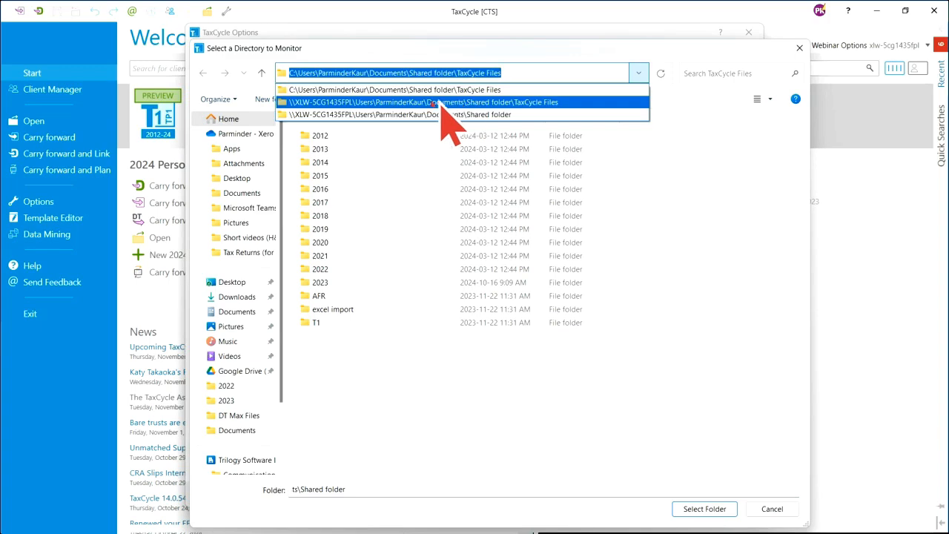
click(393, 104)
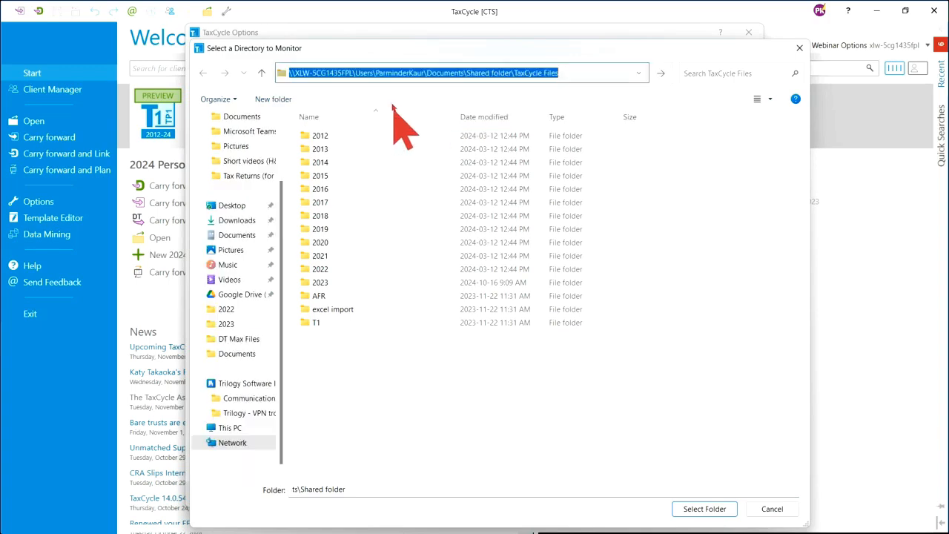
click(697, 509)
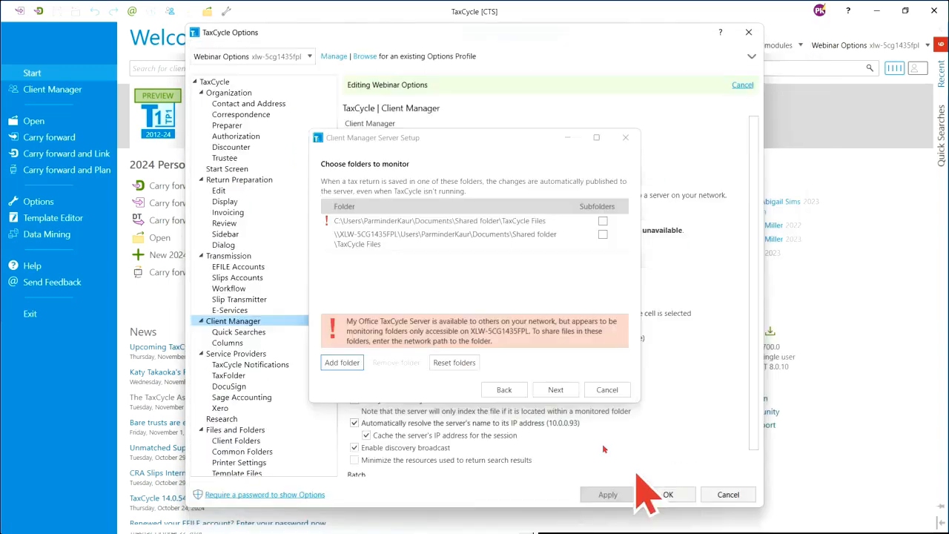
Remove the local C: drive TaxCycle Files folder from monitoring, and include subfolders for the network TaxCycle Files folder.
click(603, 221)
click(603, 221)
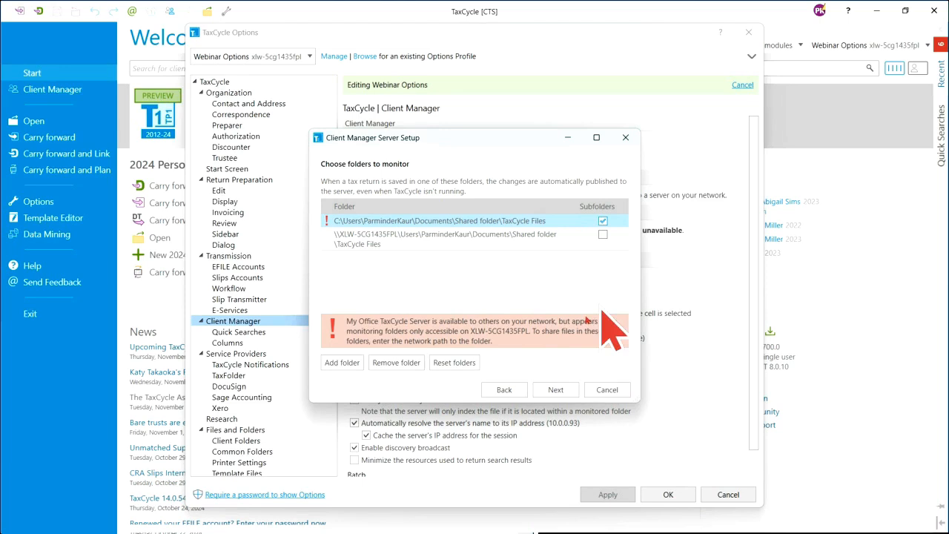
click(396, 363)
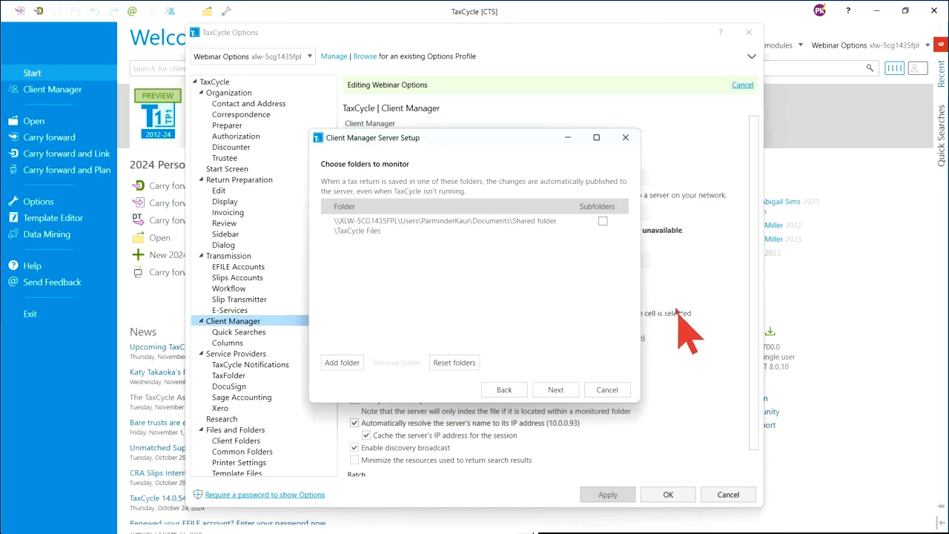
click(603, 222)
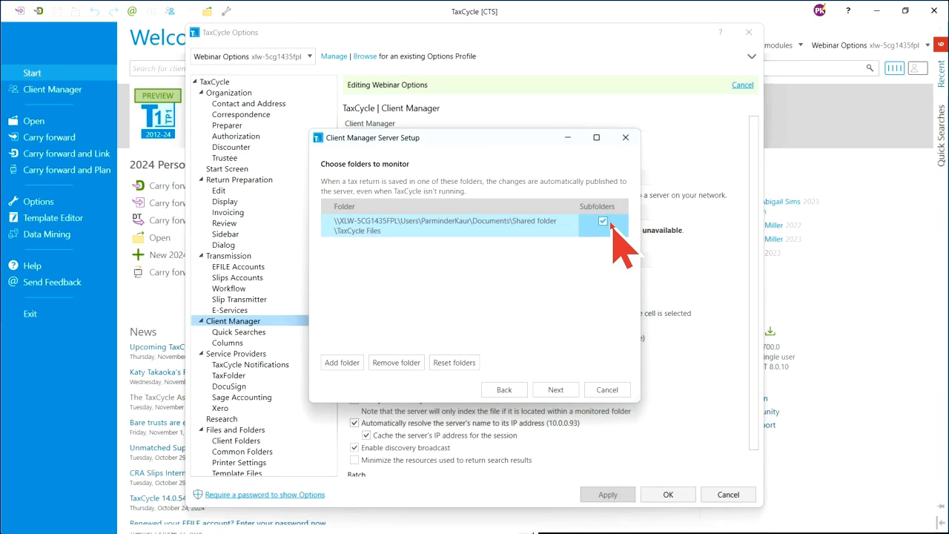
Start My Office TaxCycle Server with Index tax returns after starting enabled, and finish the server setup.
click(558, 390)
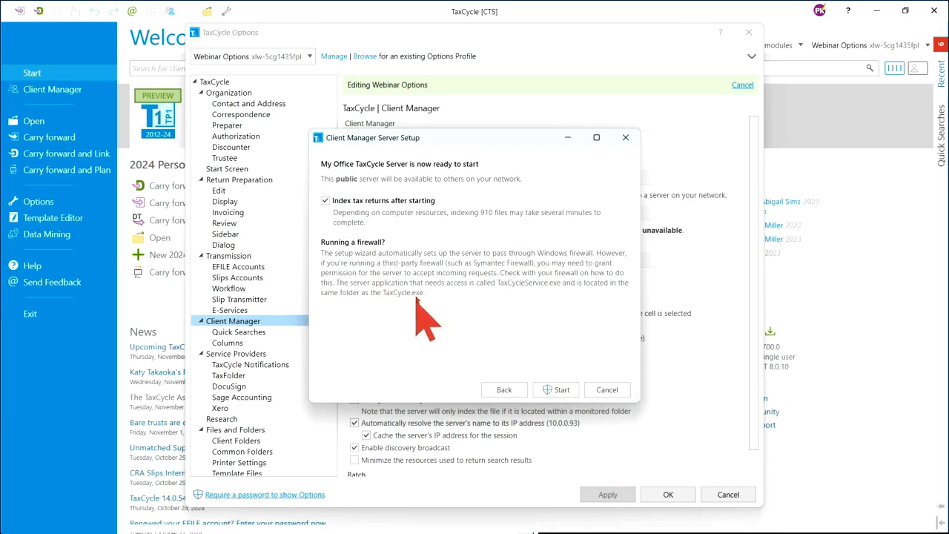
click(567, 392)
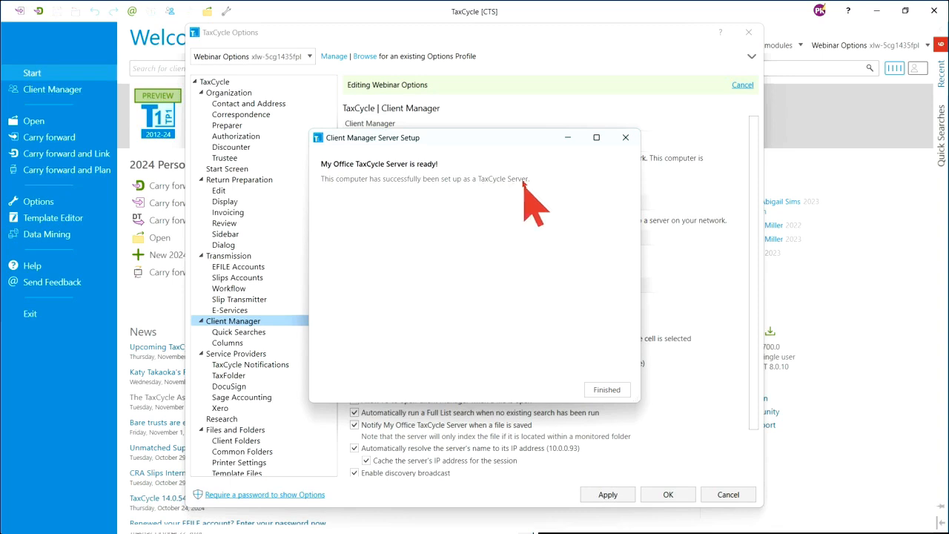
click(607, 390)
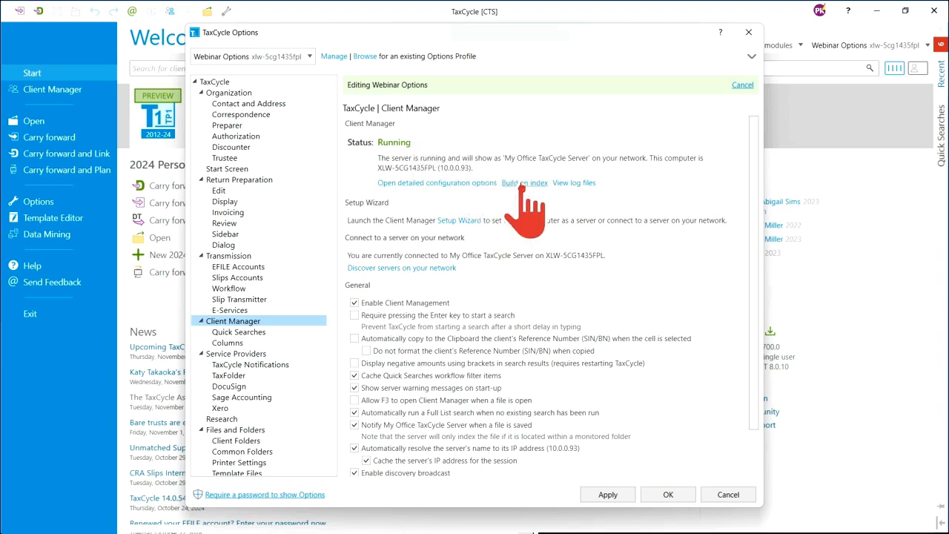
Check the monitored folder in the index-building settings, close them, and discover servers on the network.
click(522, 185)
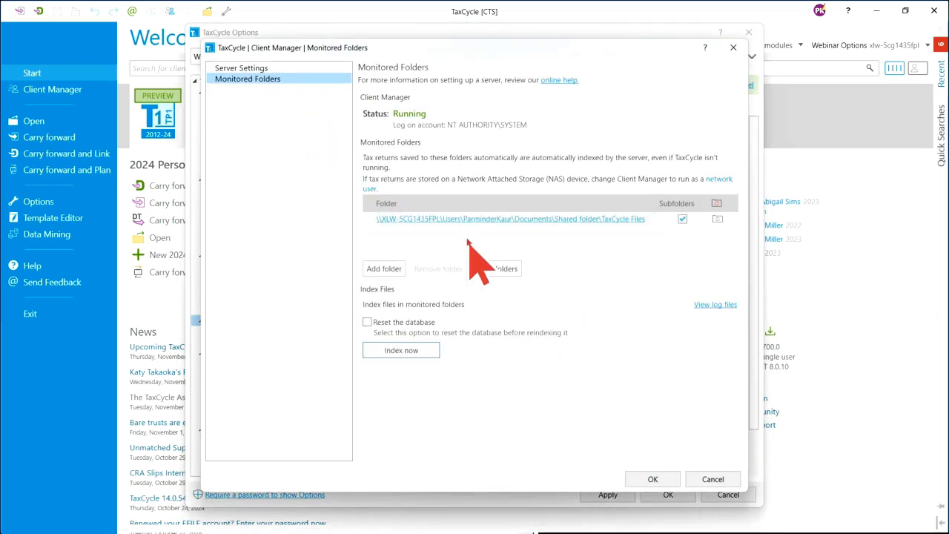
click(449, 220)
click(652, 480)
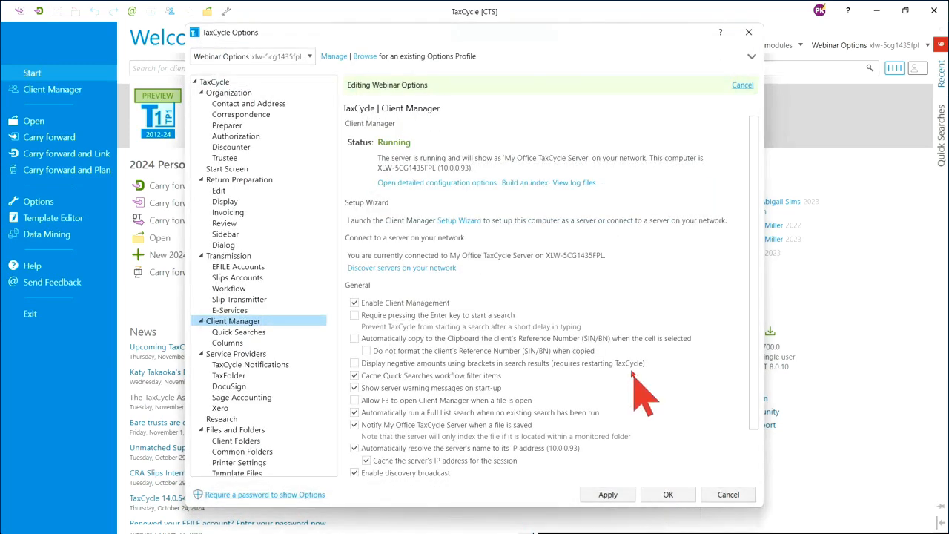
click(389, 269)
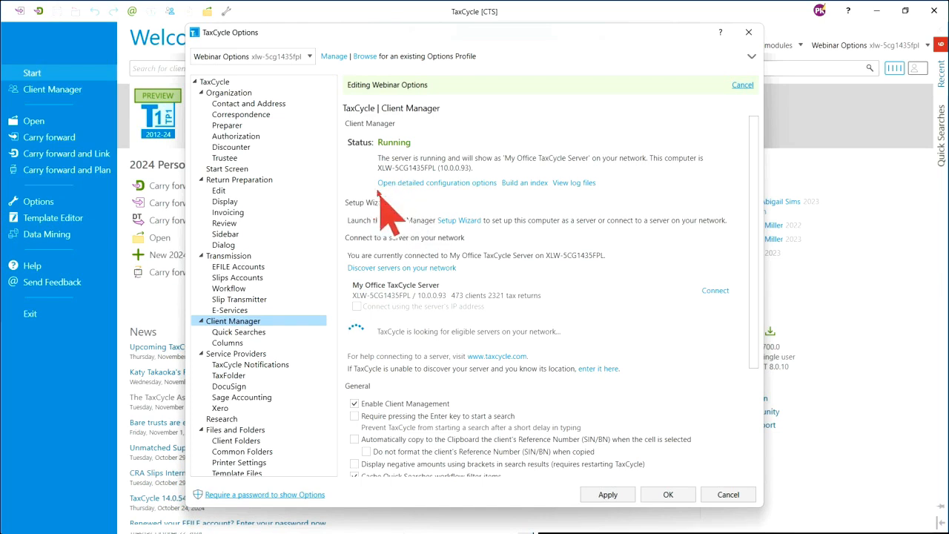
Review the server's detailed configuration options down to the Windows Firewall and Server Dependencies settings, and close them.
click(452, 183)
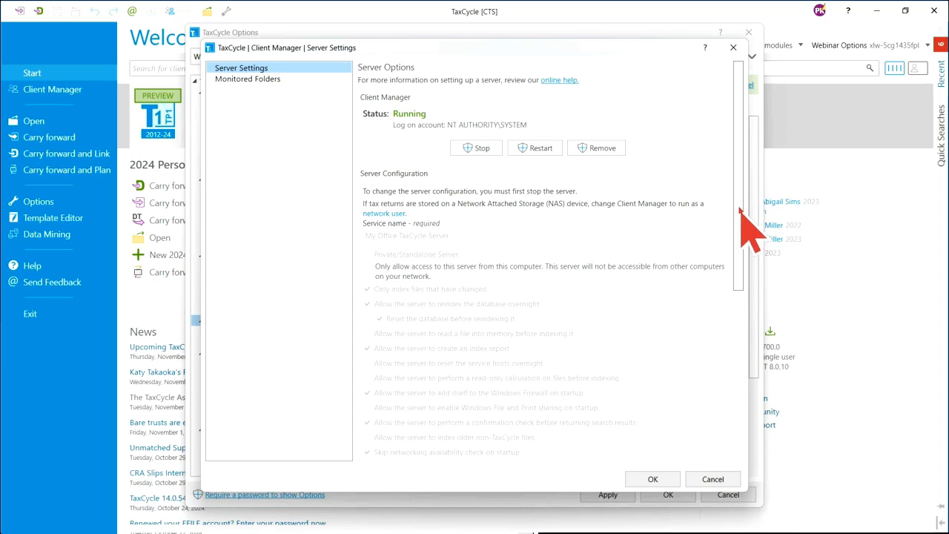
scroll(741, 210, down, 2)
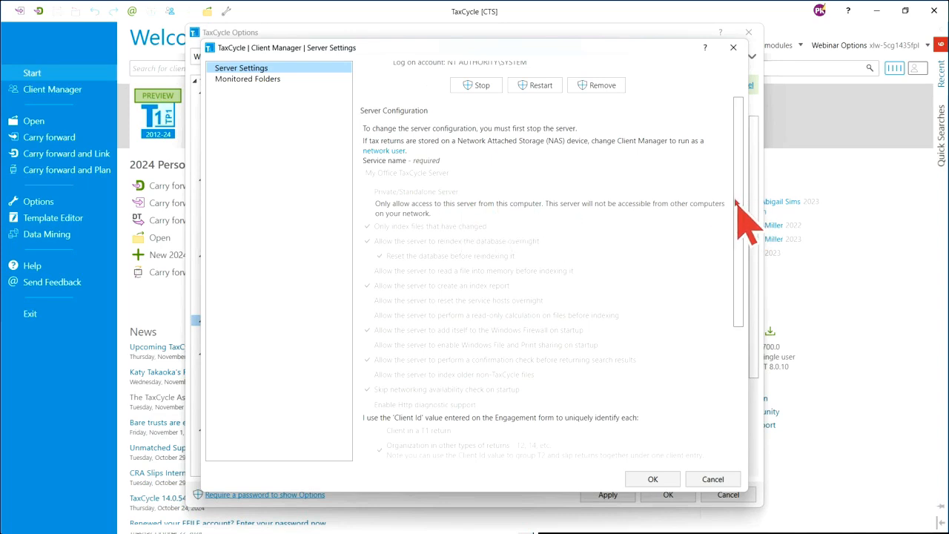
drag(736, 199, 752, 349)
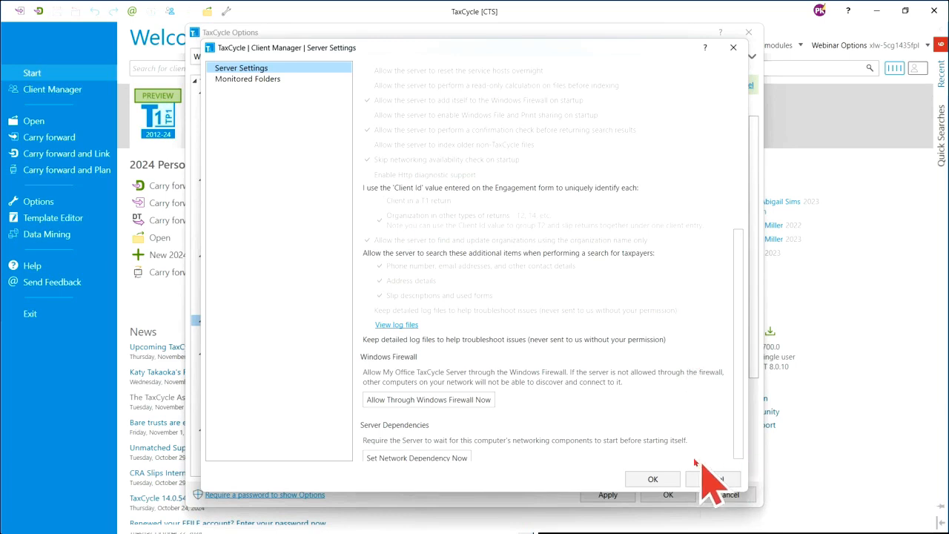
click(653, 480)
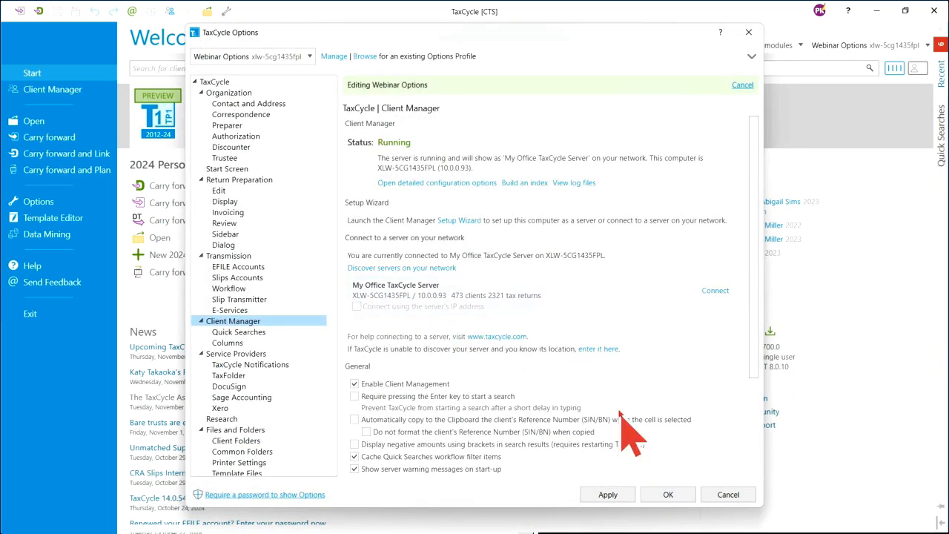
Apply and save the TaxCycle options, and select the second A & L Consulting return in Client Manager.
click(608, 494)
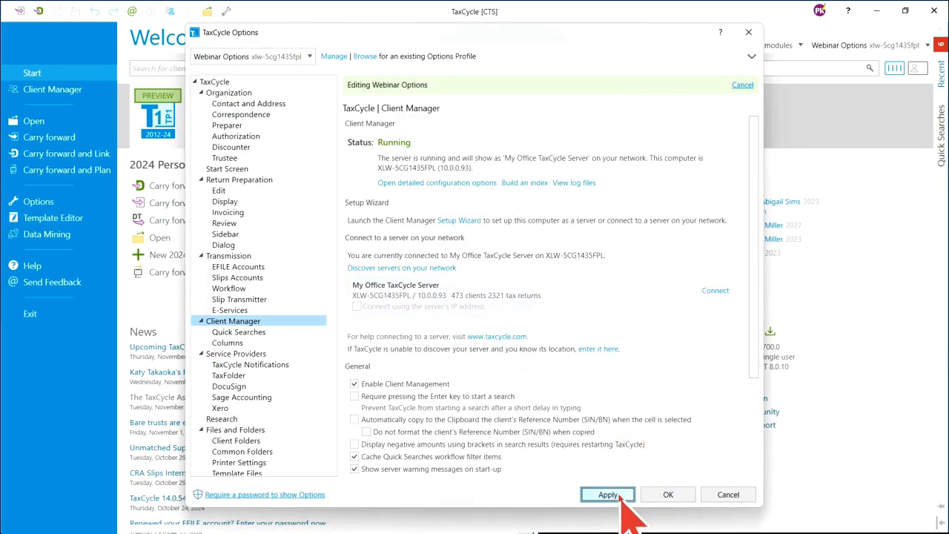
click(674, 495)
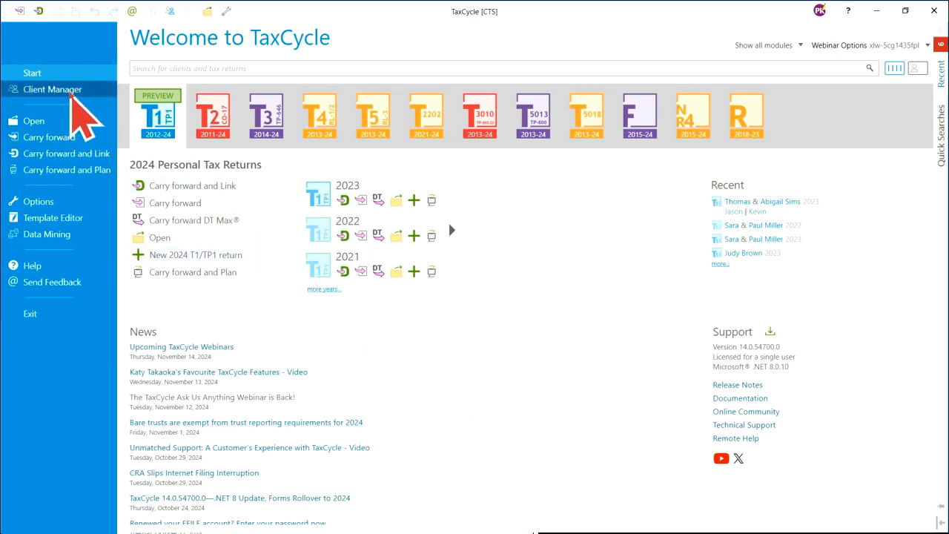
click(71, 93)
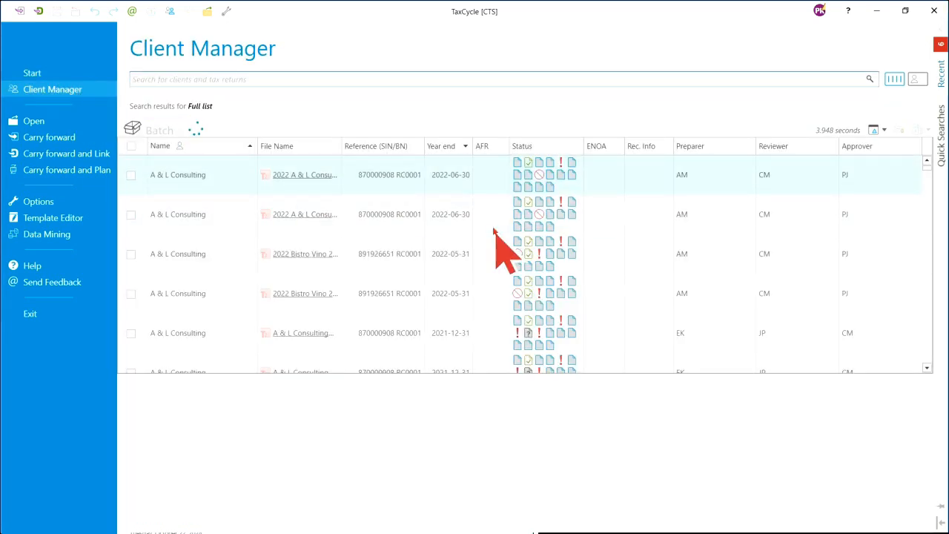
click(501, 232)
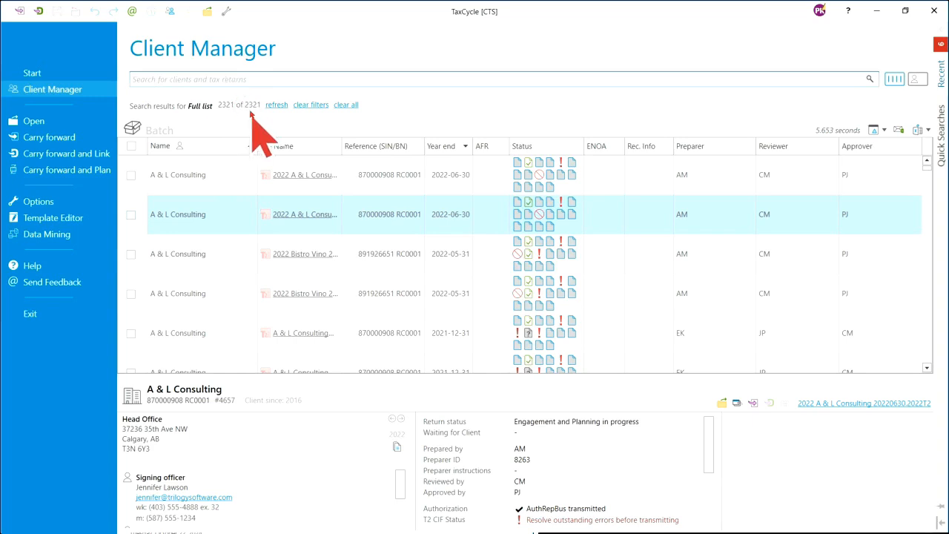
Search Client Manager for T2125, select the second return found, and look through the matching returns.
click(205, 79)
text(T2125)
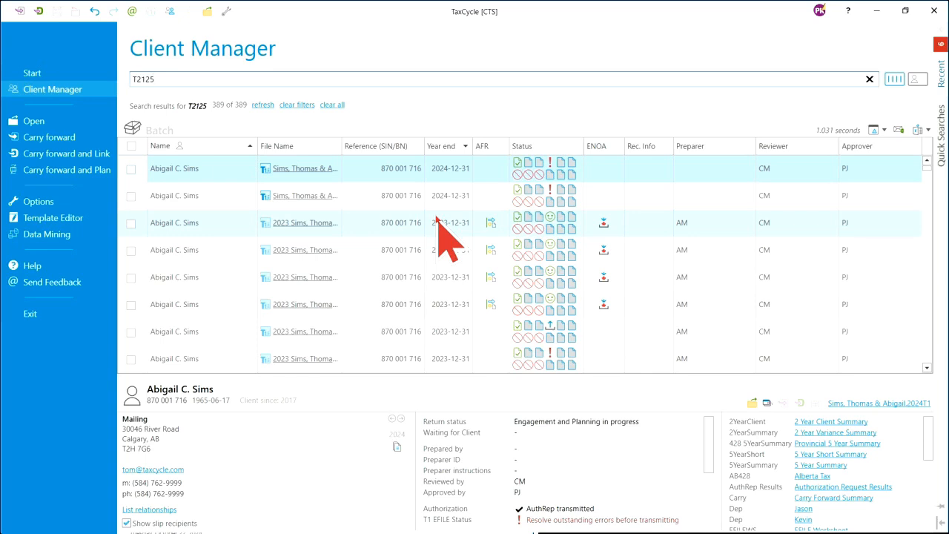
click(200, 196)
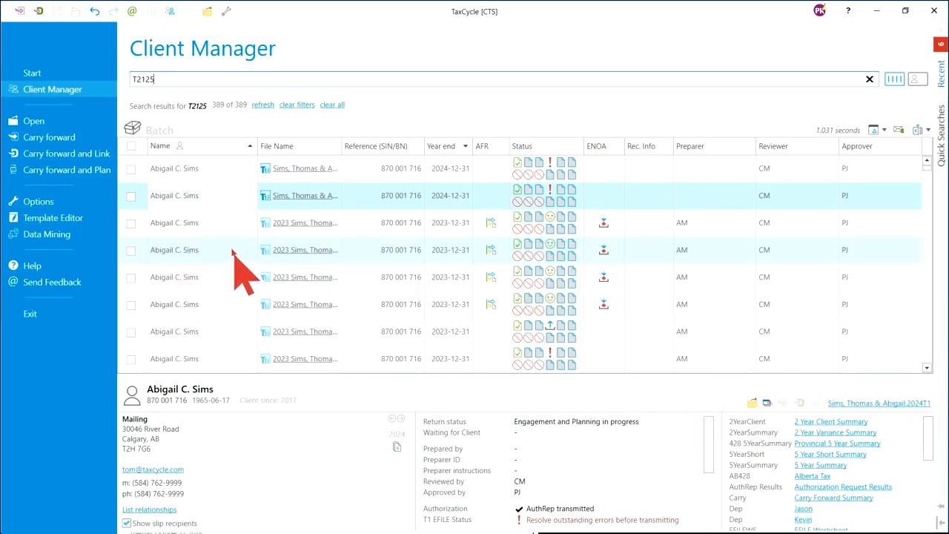
scroll(233, 260, down, 3)
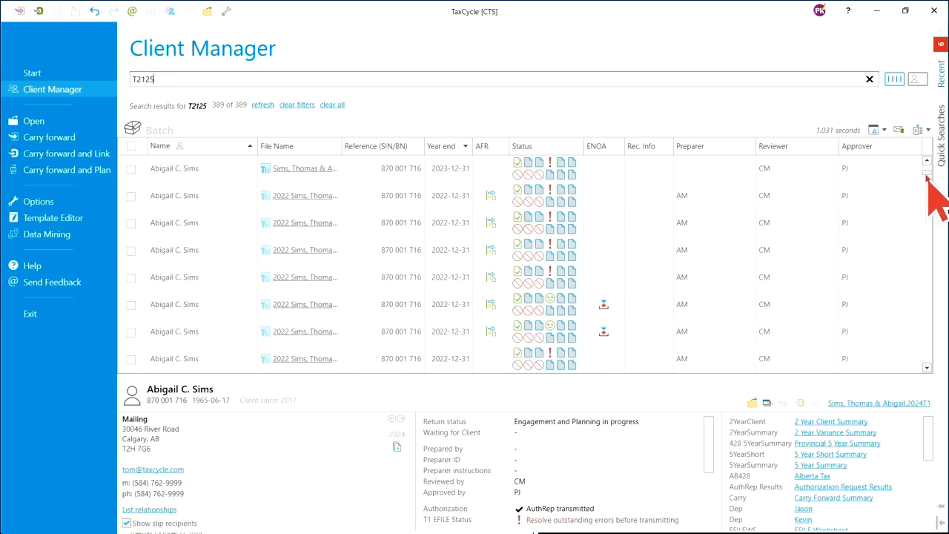
Select the first 2016-12-31 return with the BD Transportation T2125 and view it in Client Manager's contact view.
drag(927, 176, 930, 195)
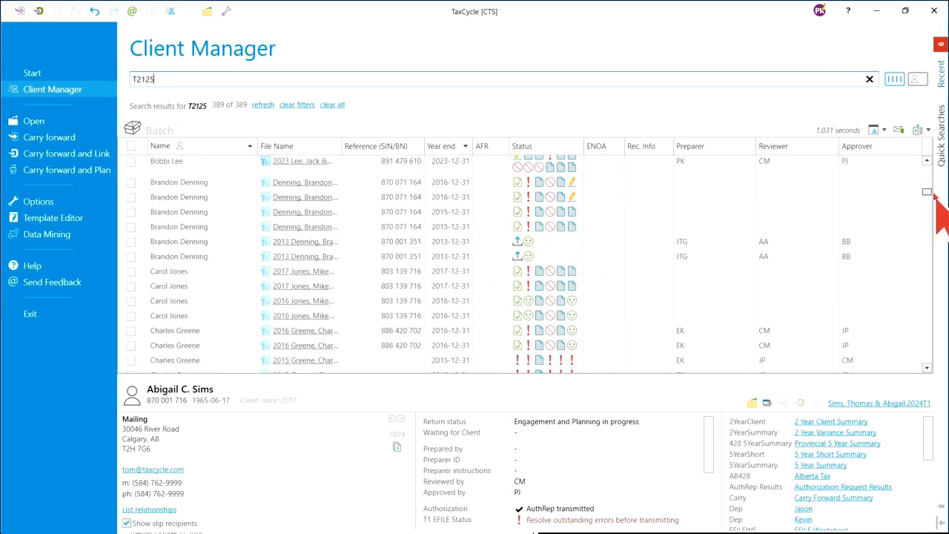
click(180, 183)
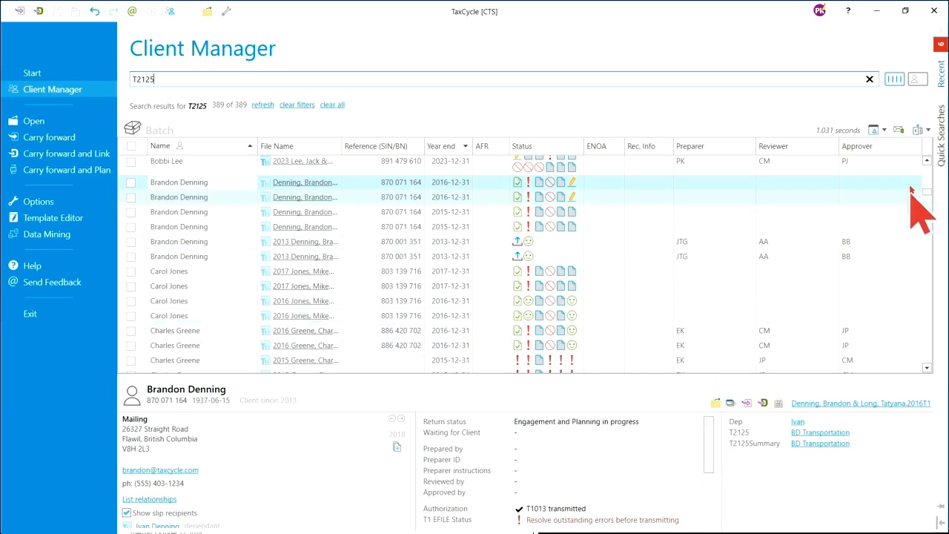
click(918, 79)
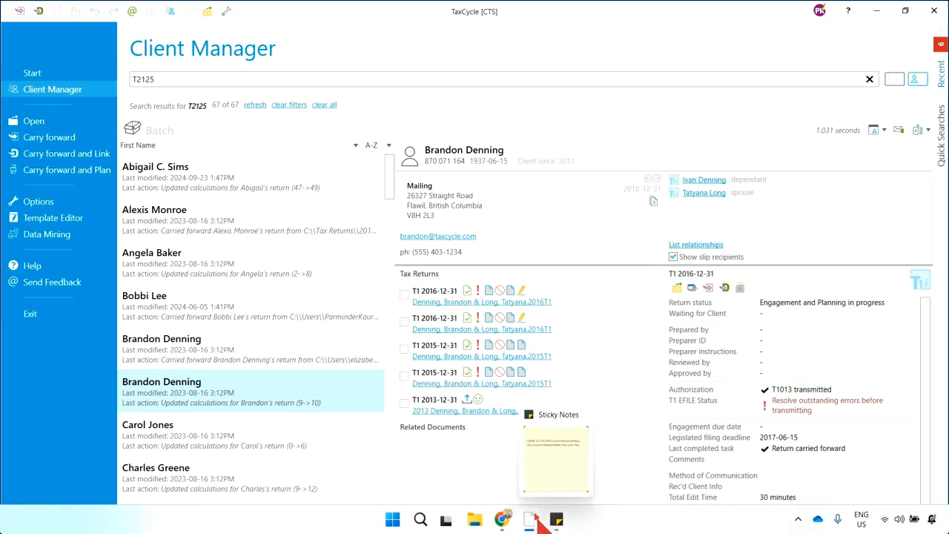
Remove the T1 not filed quick search and go to the beginning of the full list of returns.
mouse_move(531, 521)
click(610, 474)
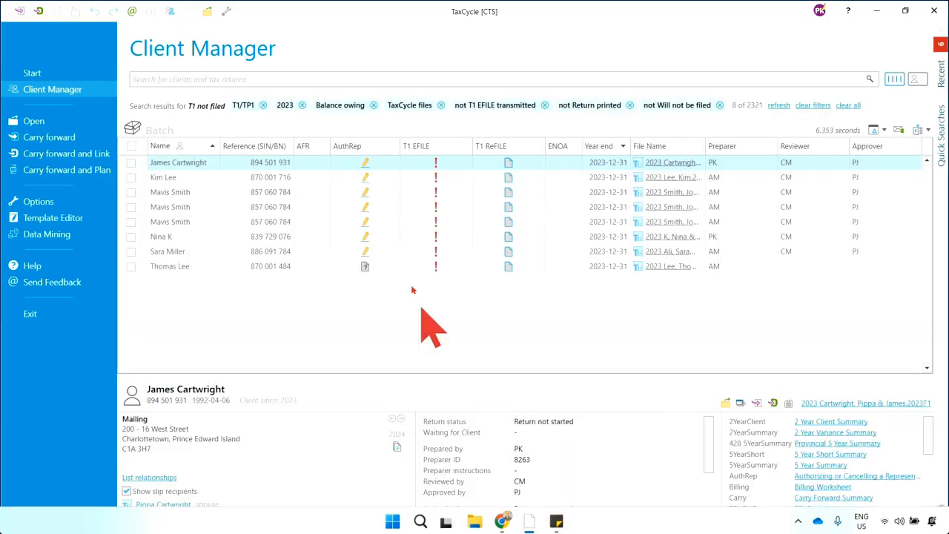
click(943, 141)
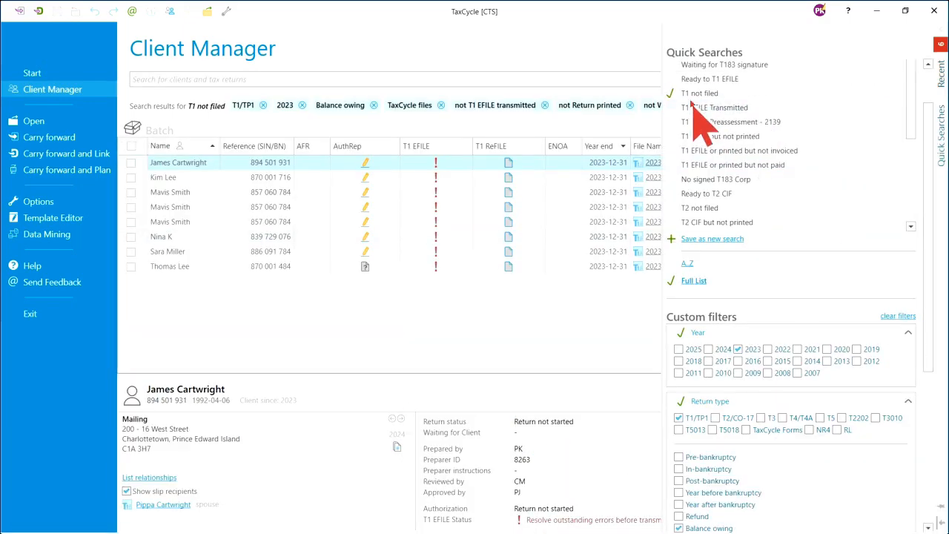
click(694, 94)
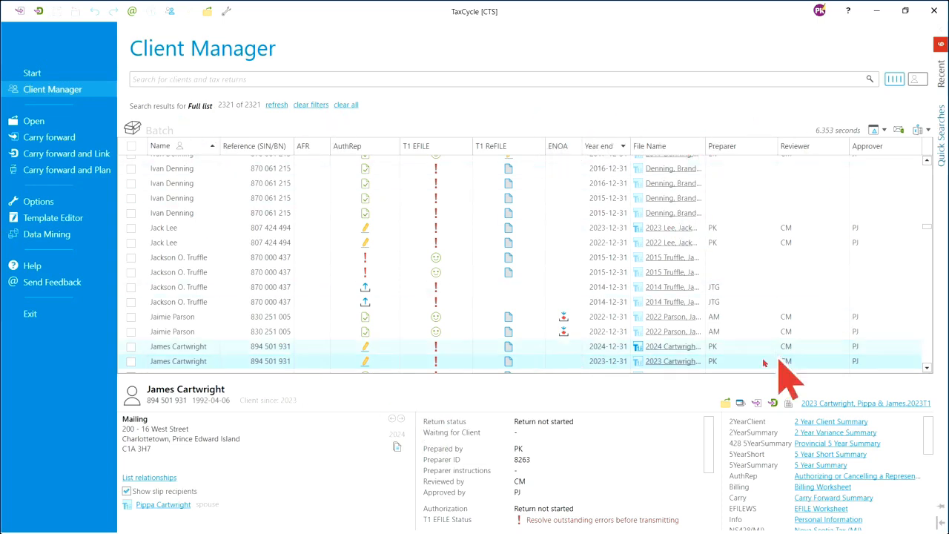
scroll(520, 230, up, 10)
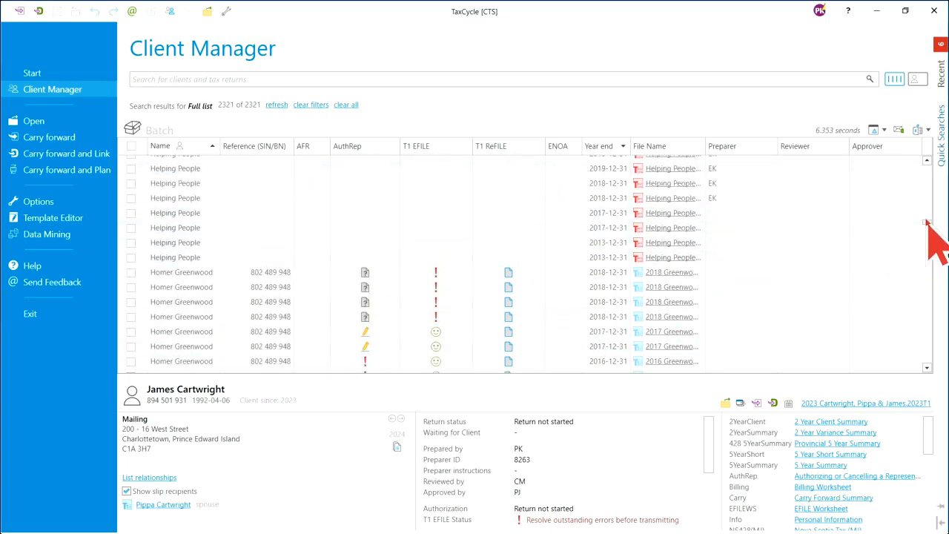
drag(927, 220, 919, 151)
Apply the T1 not filed quick search and review the custom filters it uses.
click(940, 141)
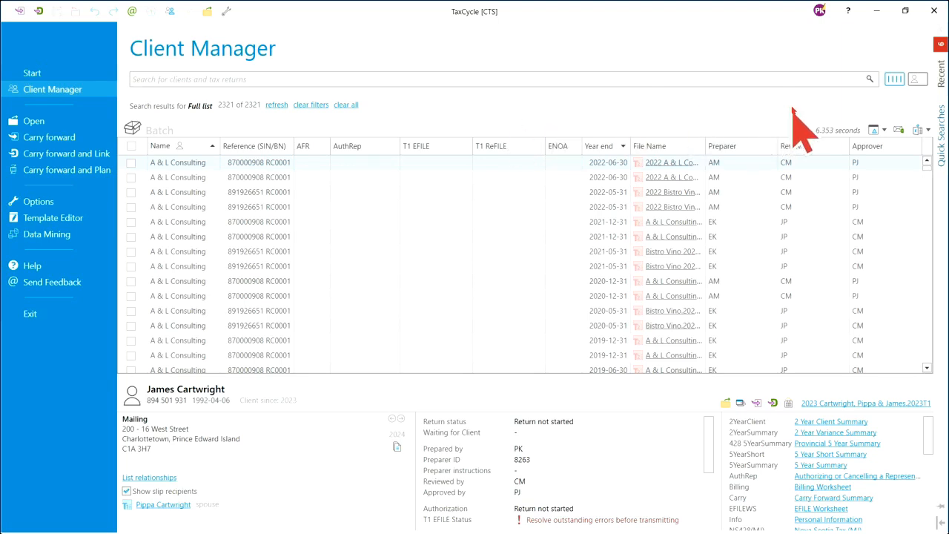
mouse_move(944, 134)
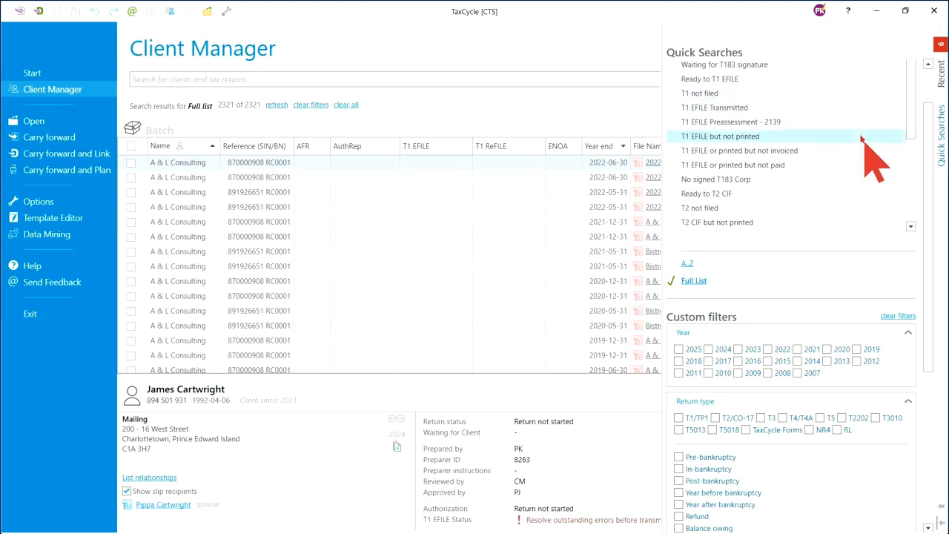
drag(929, 162, 925, 113)
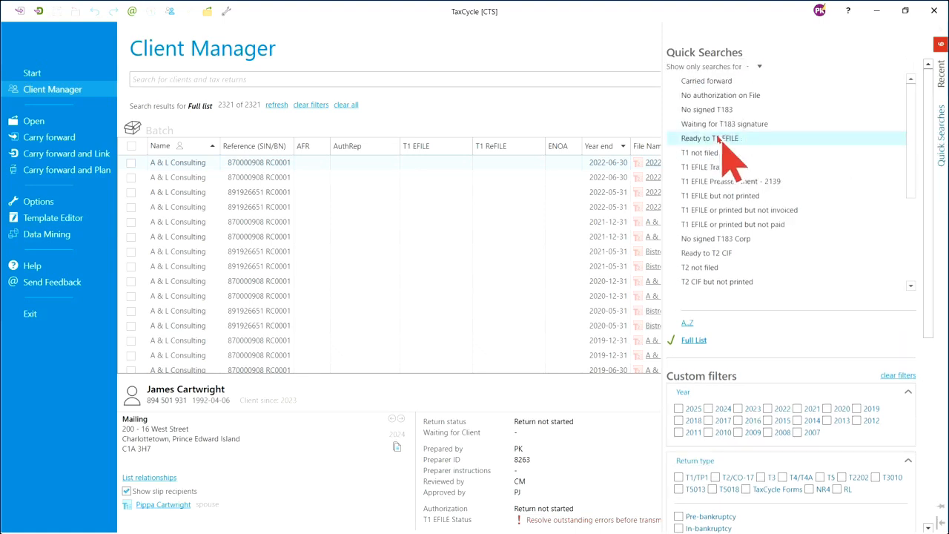
click(702, 153)
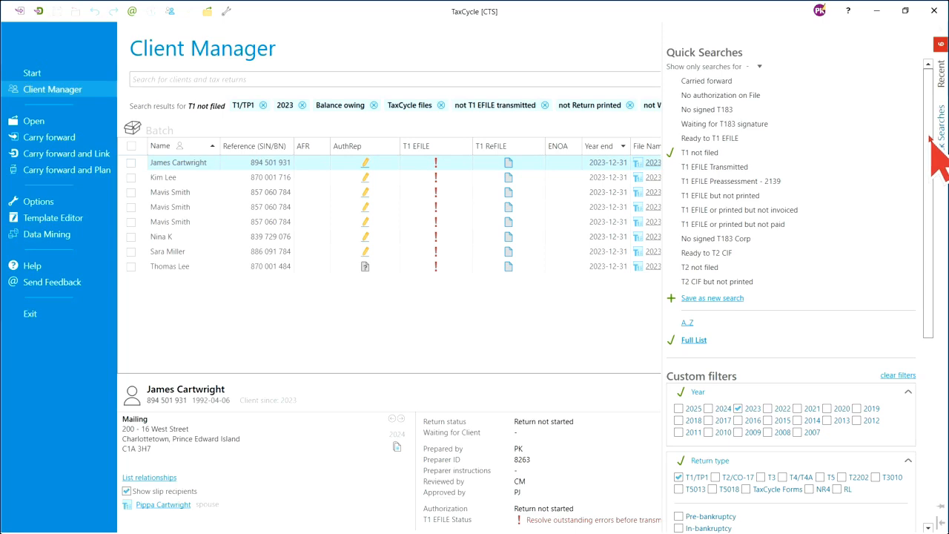
drag(932, 151, 927, 266)
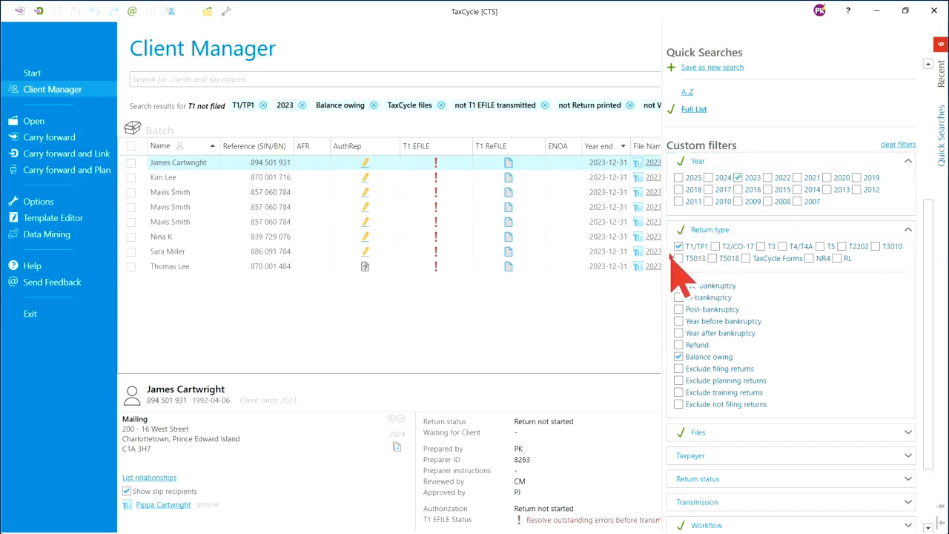
drag(933, 287, 924, 139)
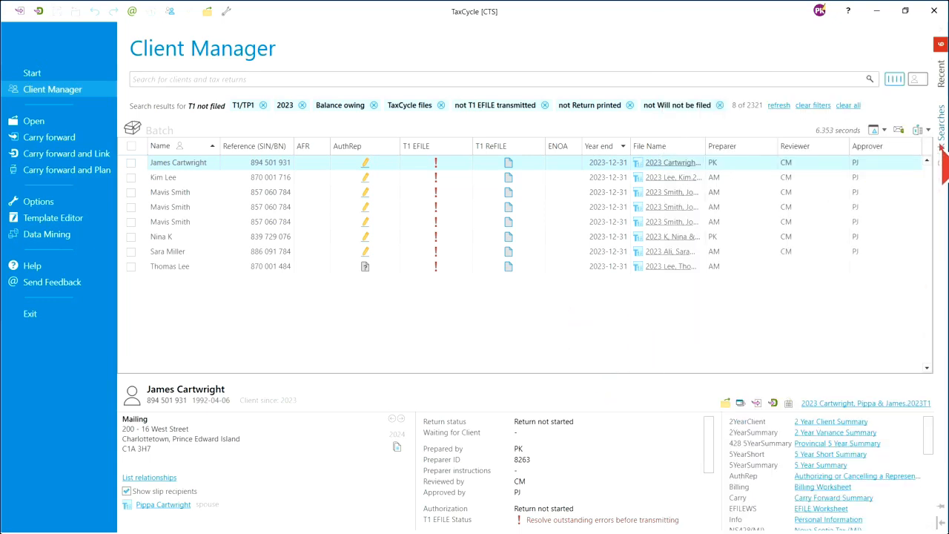
mouse_move(940, 145)
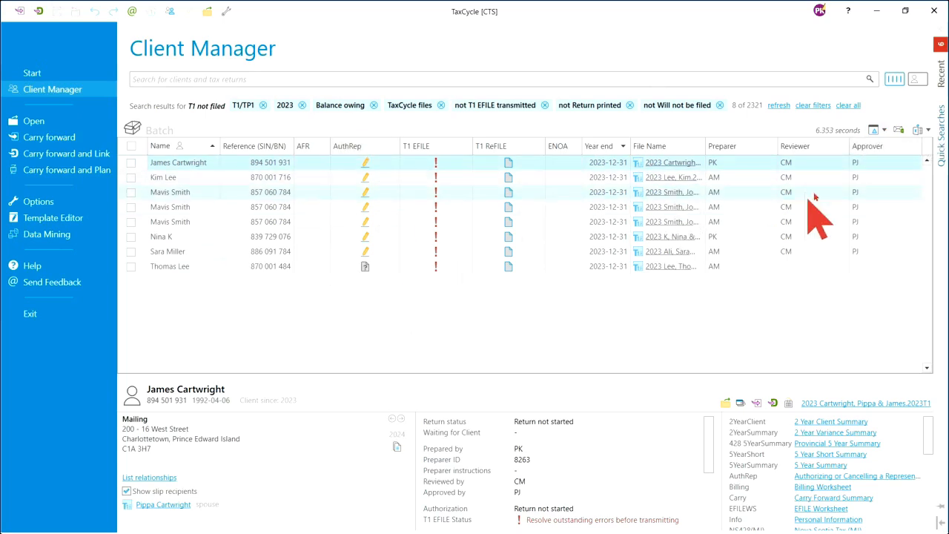
Try the T1/TP1 Layout for the results columns and switch back to the Customized T1/TP1 Layout.
click(885, 131)
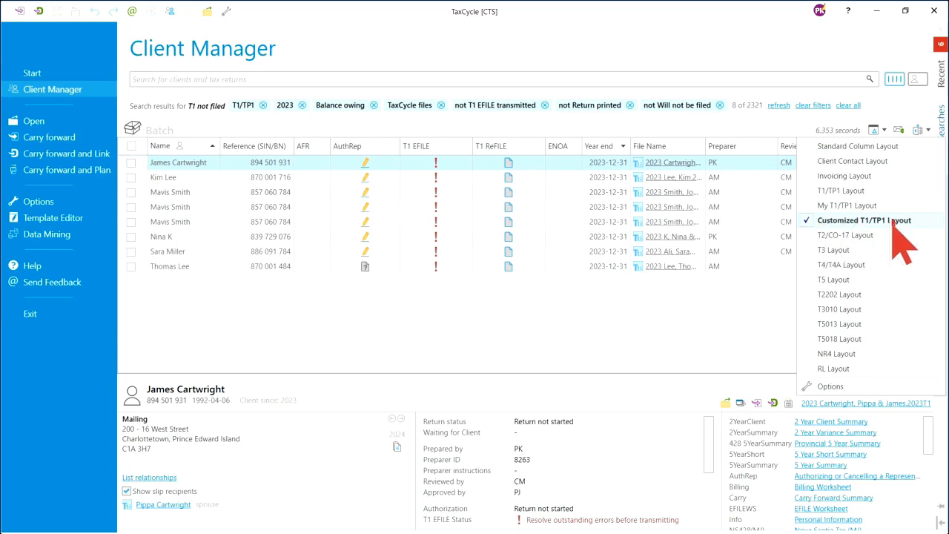
click(841, 190)
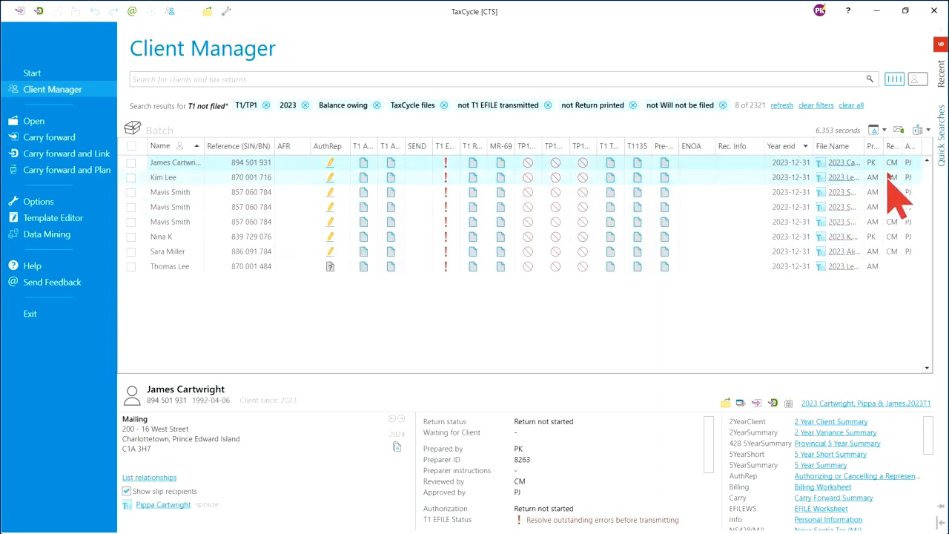
click(886, 131)
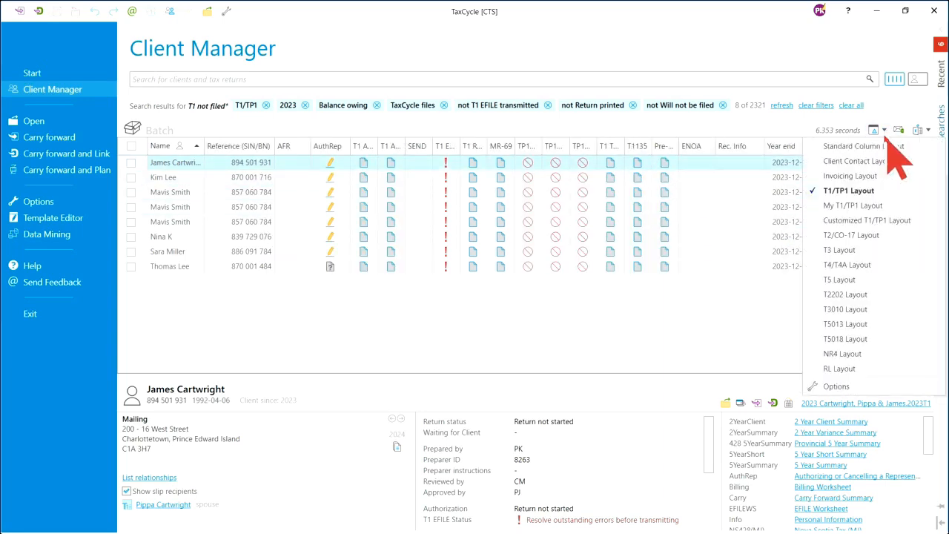
click(848, 222)
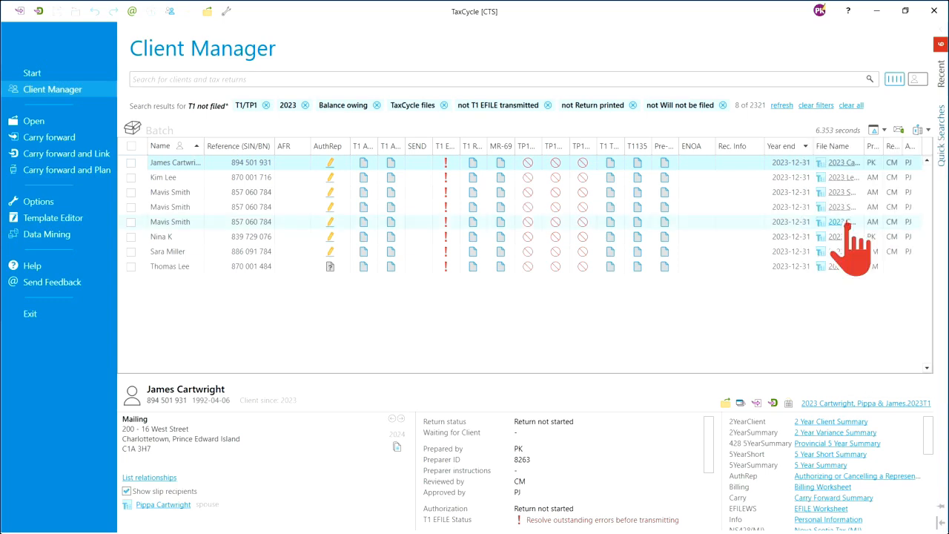
click(878, 130)
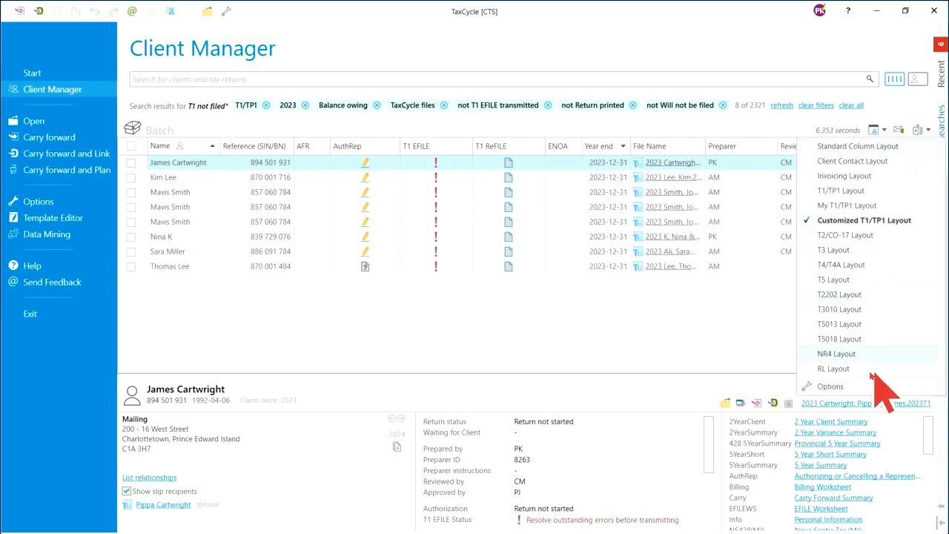
click(744, 306)
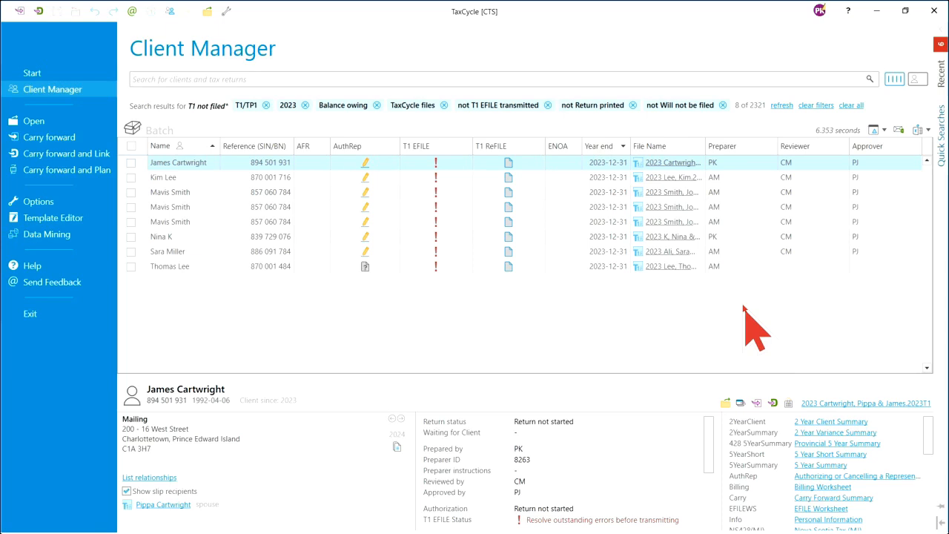
Check the available Excel and full data export options, and save the changes to the T1 not filed quick search.
click(929, 131)
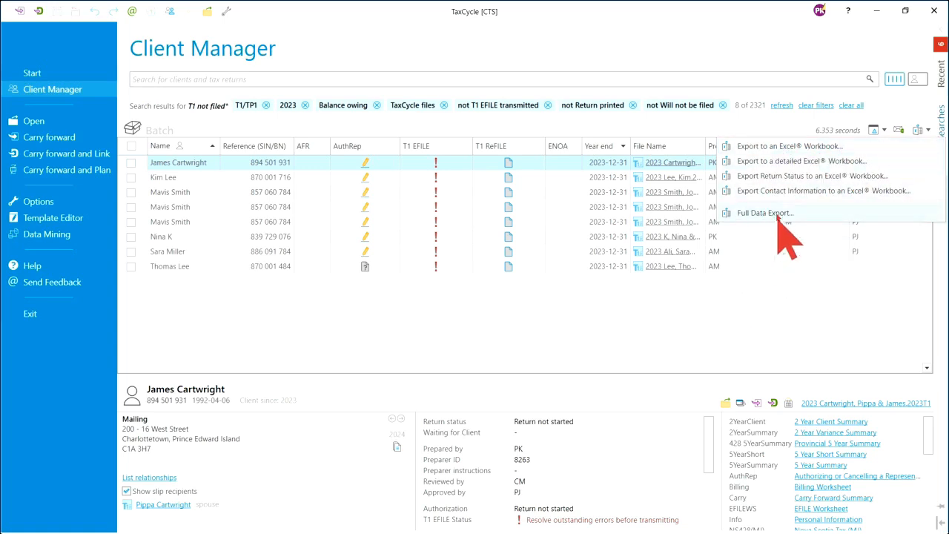
click(764, 290)
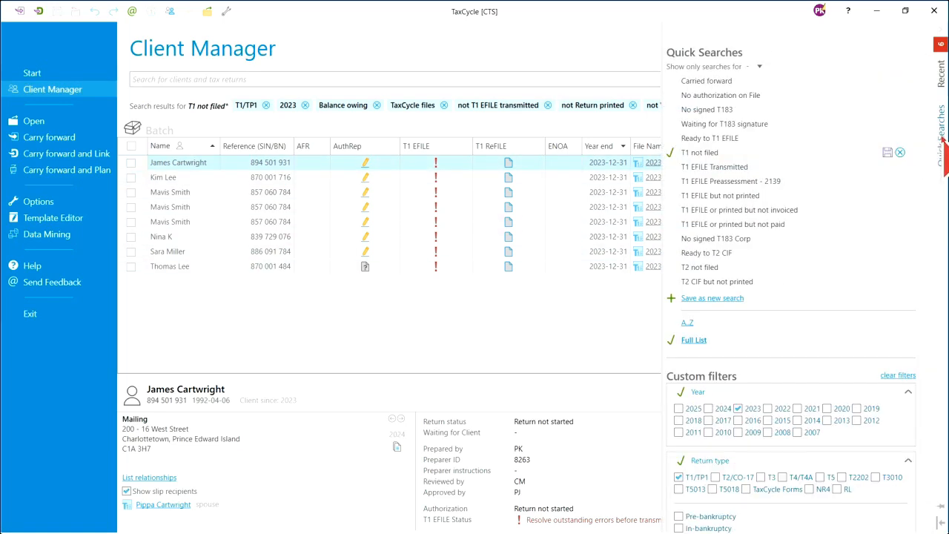
click(888, 153)
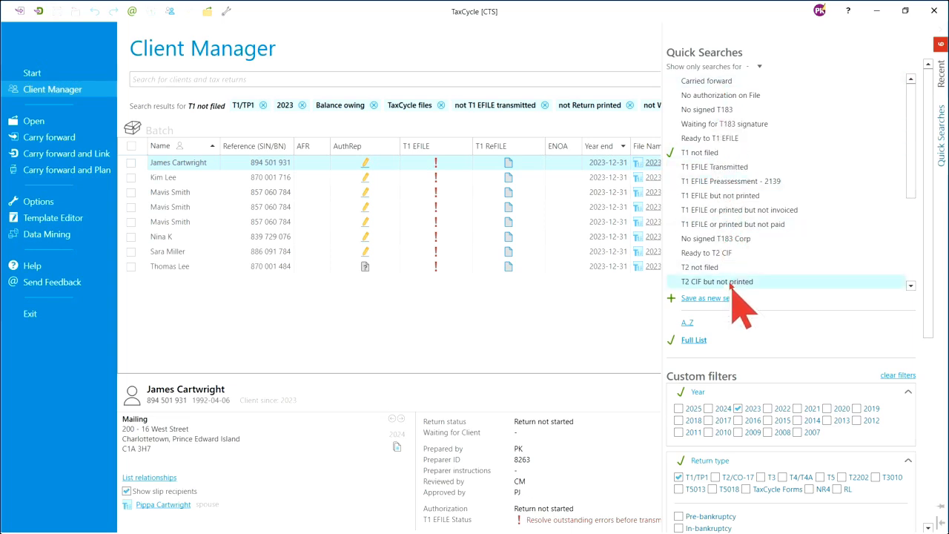
Apply the T1 EFILE Transmitted quick search and look over its custom filters.
click(720, 168)
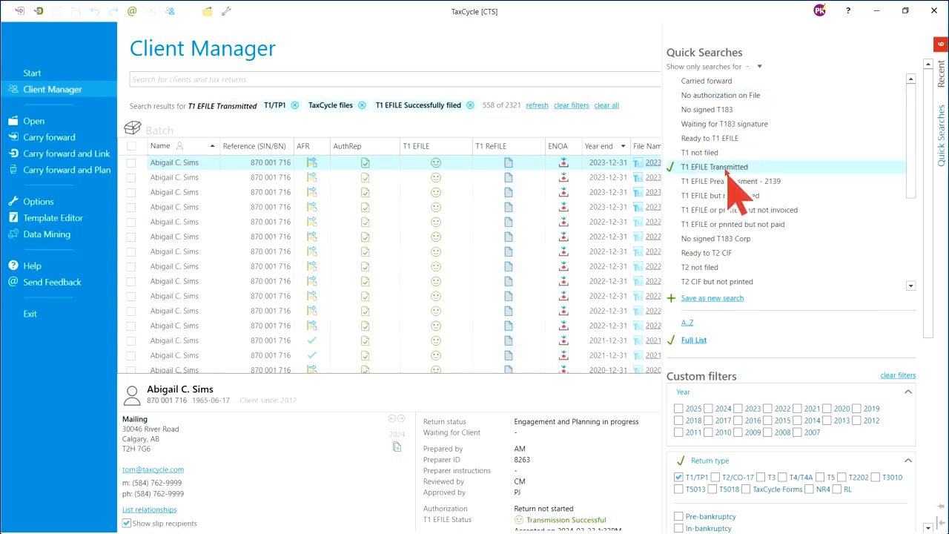
drag(927, 175, 928, 265)
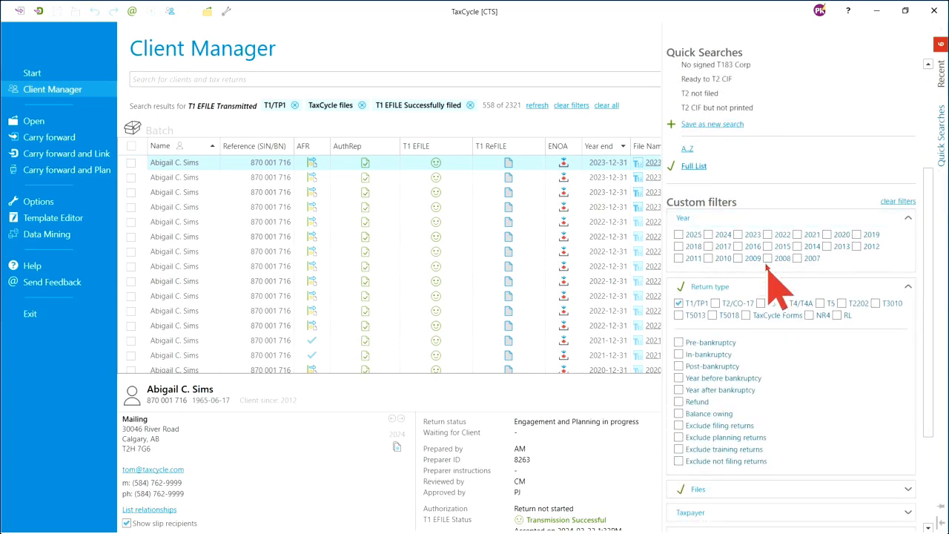
drag(929, 371, 932, 254)
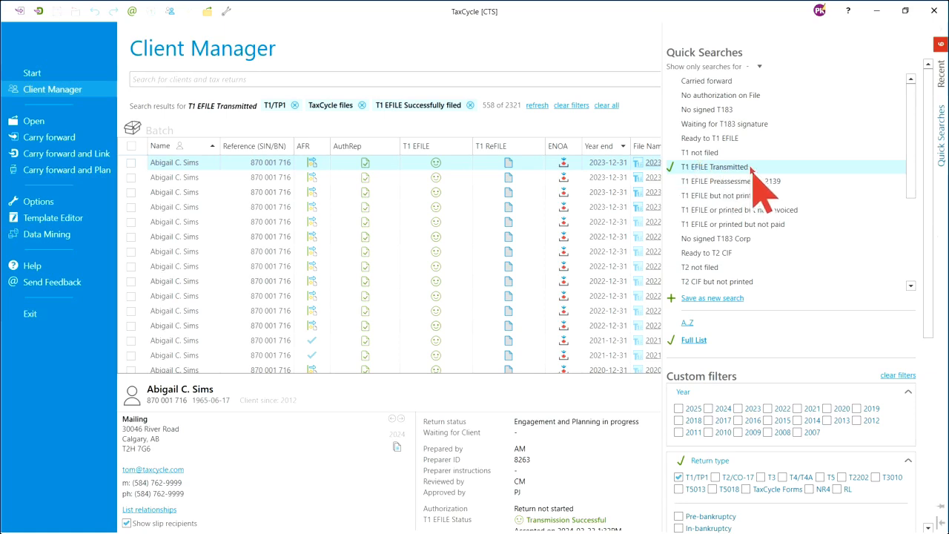
Add the 2023 year filter to the T1 EFILE Transmitted results and save it to that quick search.
drag(935, 159, 932, 245)
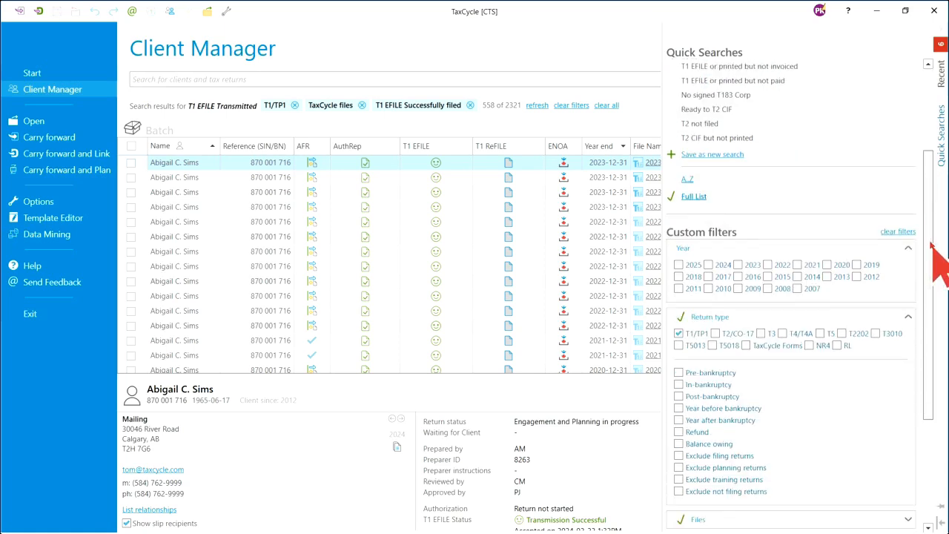
click(738, 264)
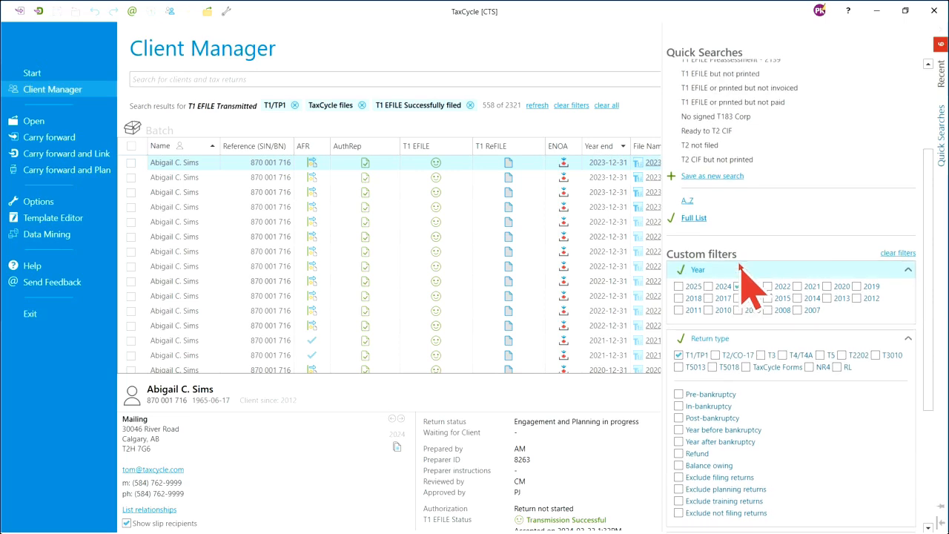
scroll(930, 242, down, 3)
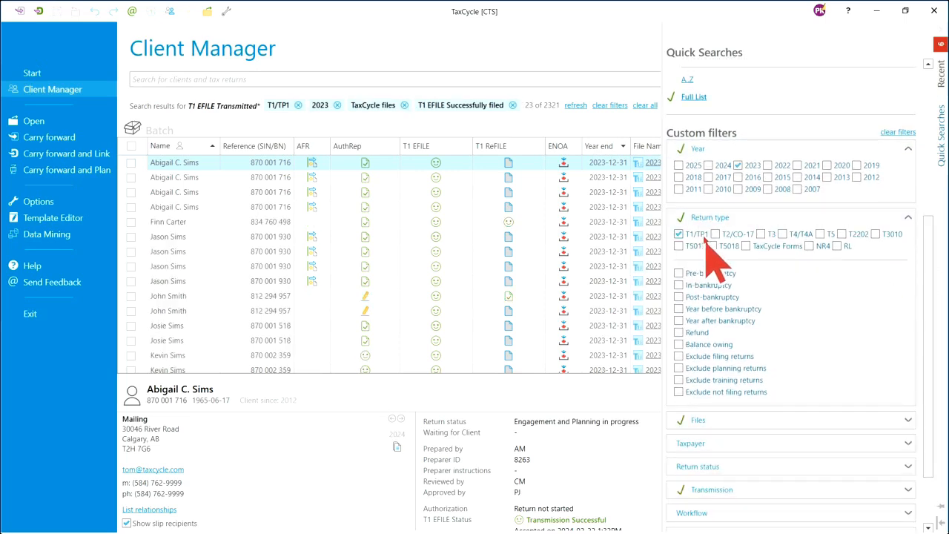
drag(928, 266, 928, 120)
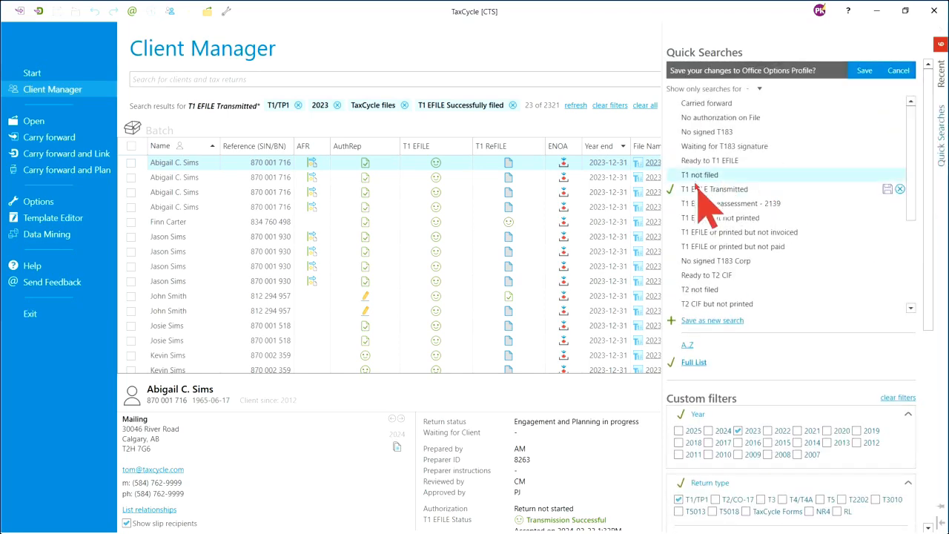
click(888, 191)
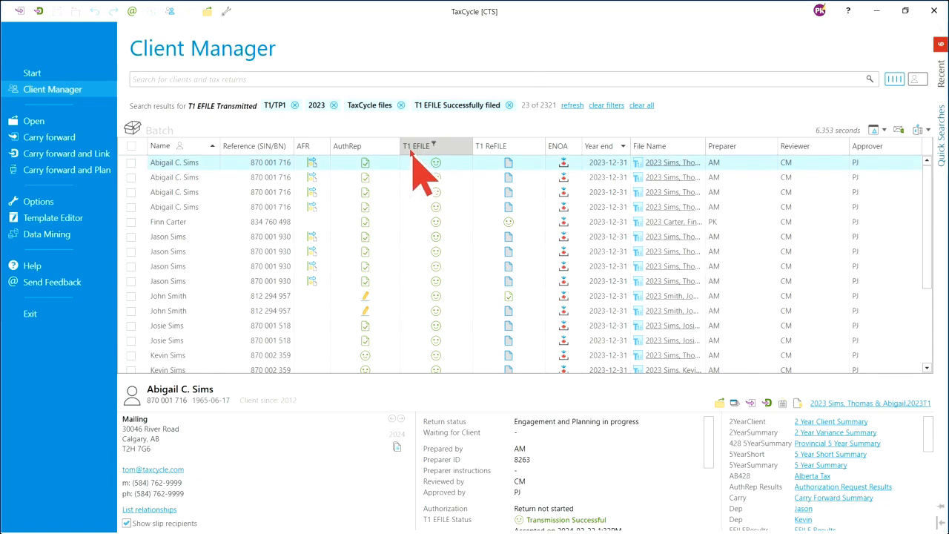
Batch all listed returns, clear that selection, and batch only the second, seventh, tenth and thirteenth returns.
click(131, 146)
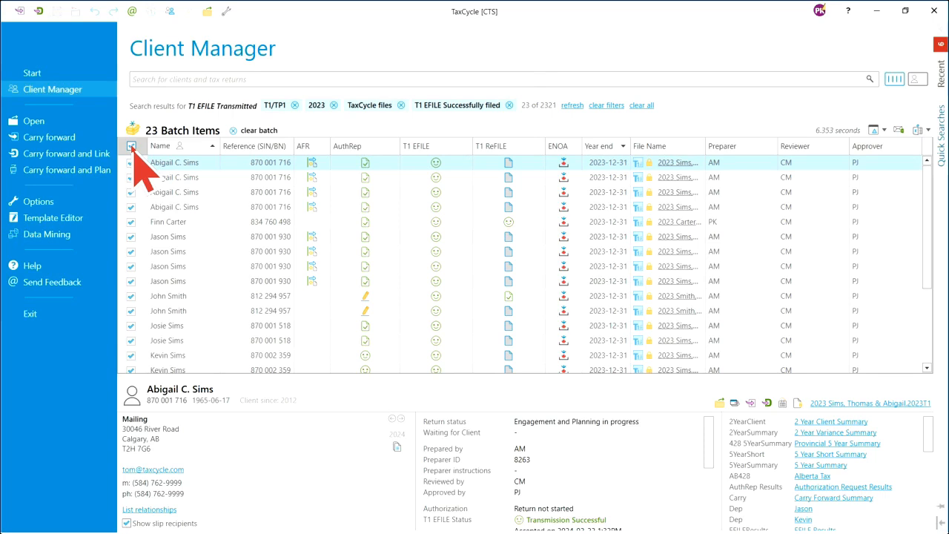
click(131, 146)
click(132, 178)
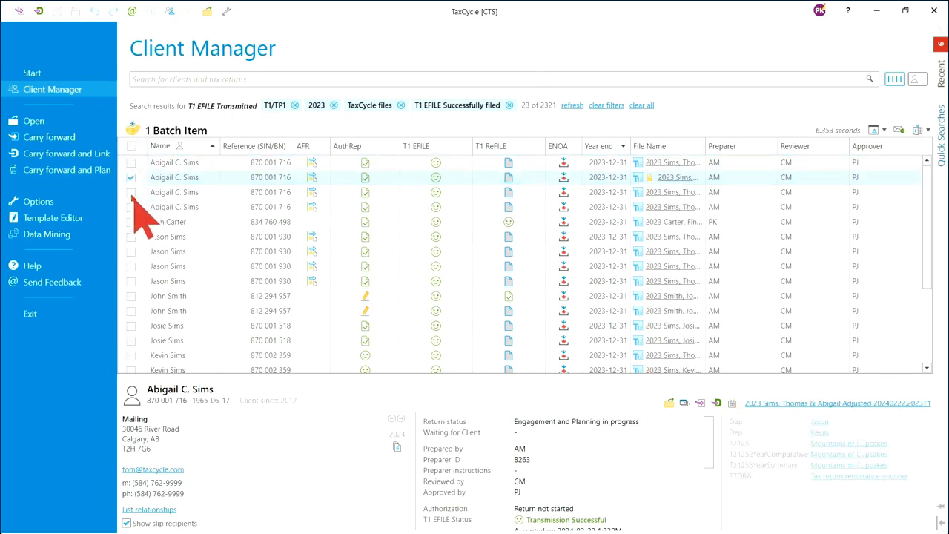
click(132, 251)
click(131, 296)
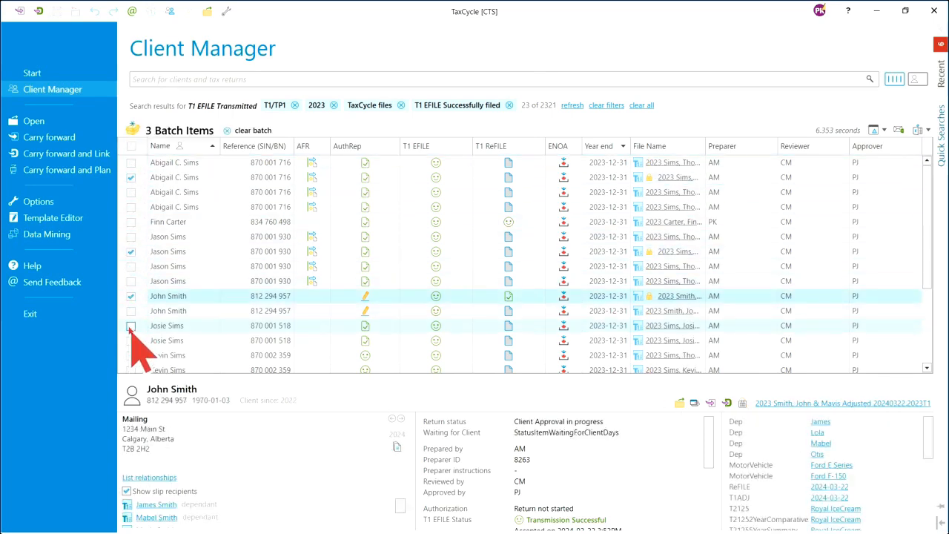
click(131, 340)
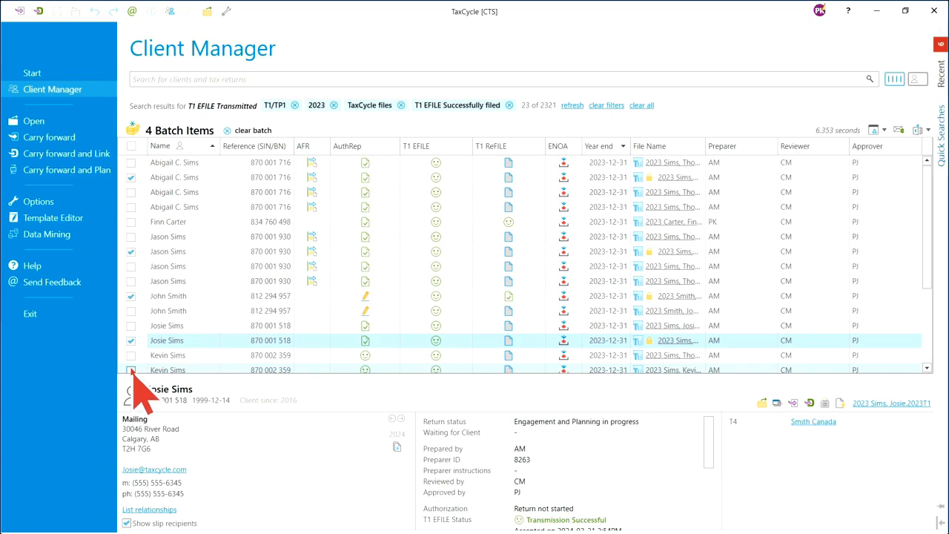
Add the fifteenth and twentieth listed returns to the batch and open the batch processing page for the batched returns.
click(131, 370)
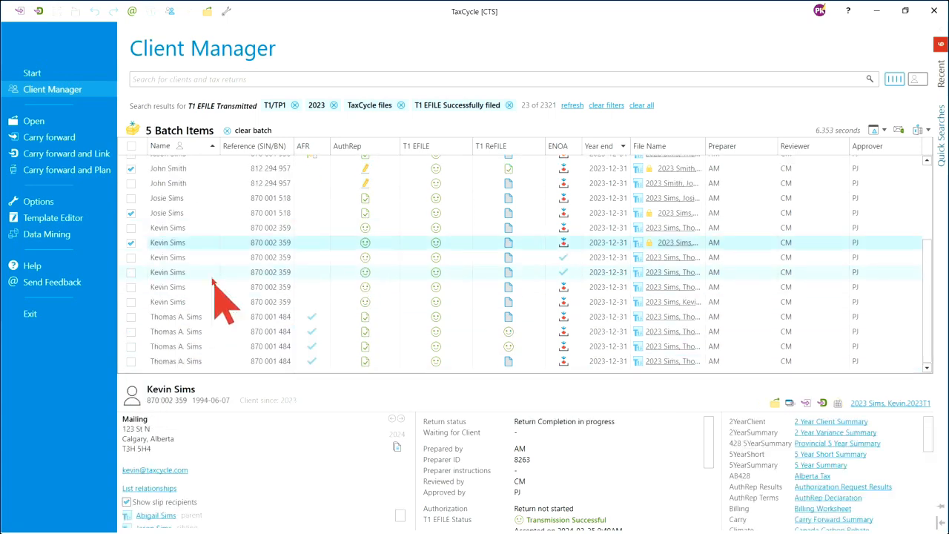
click(132, 317)
scroll(287, 254, up, 3)
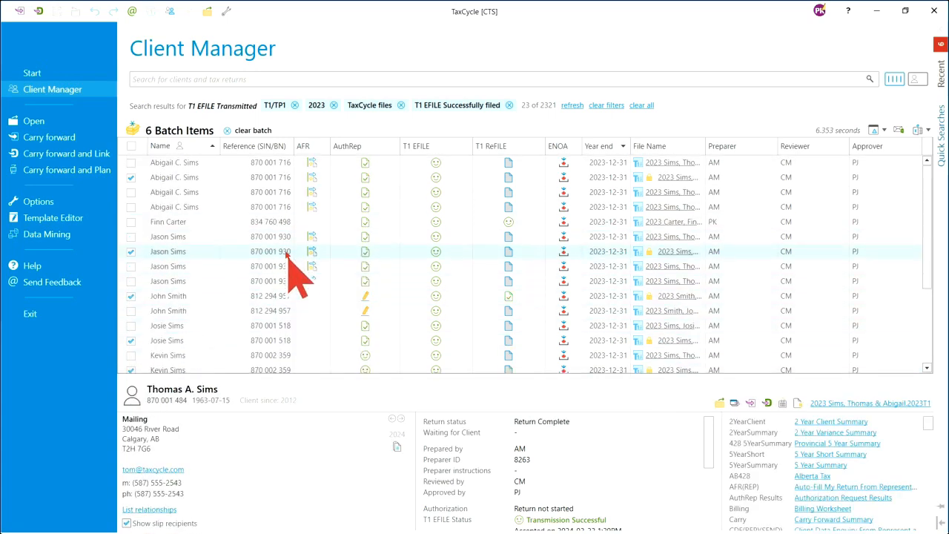
click(141, 130)
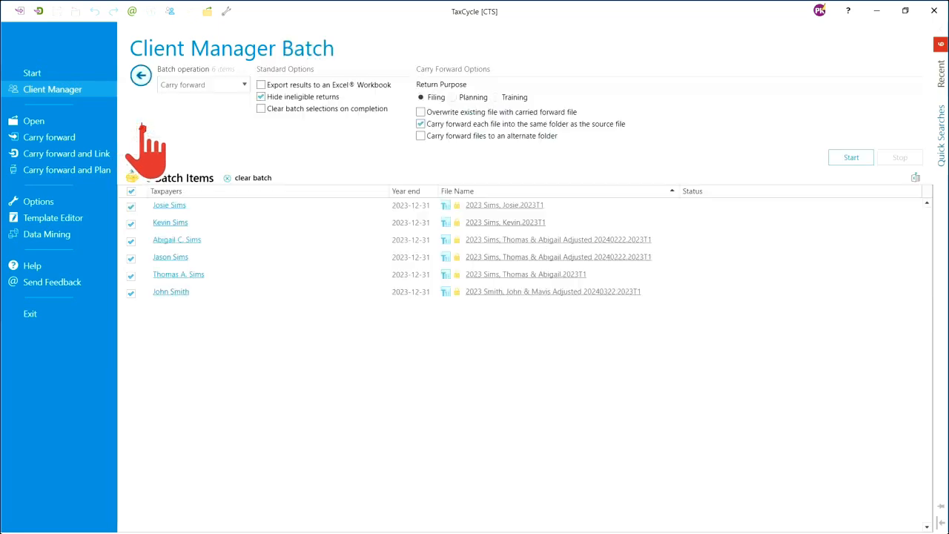
Review the available batch operations and look over the Print operation's options, including its forms and print sets entry.
click(245, 84)
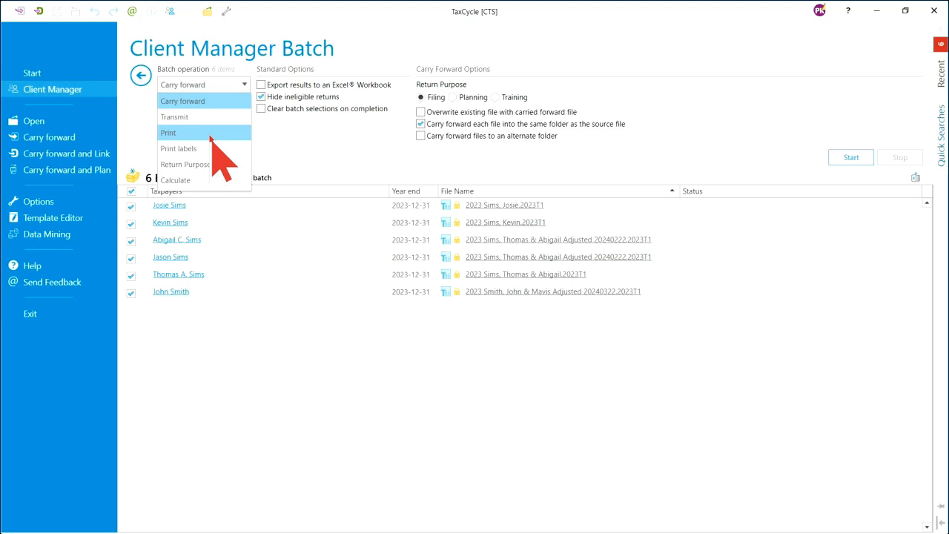
click(165, 135)
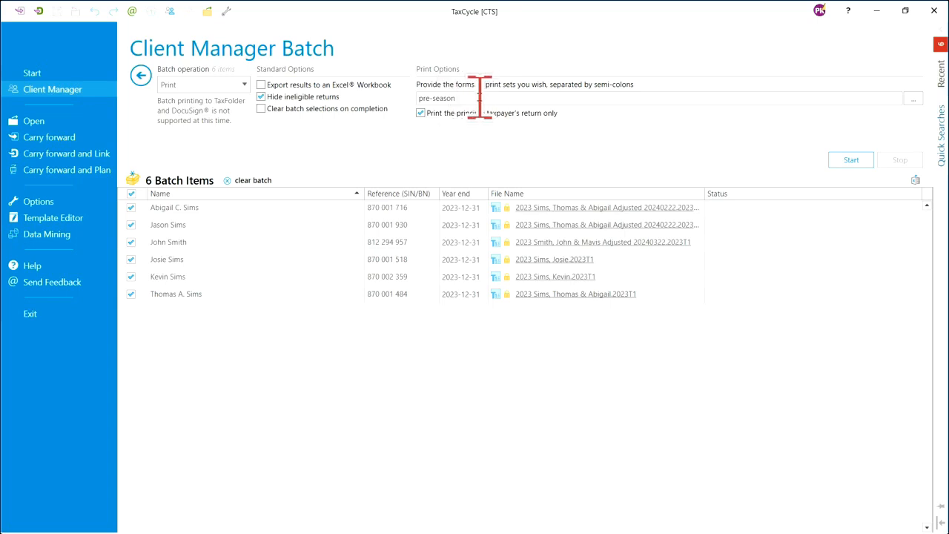
click(470, 99)
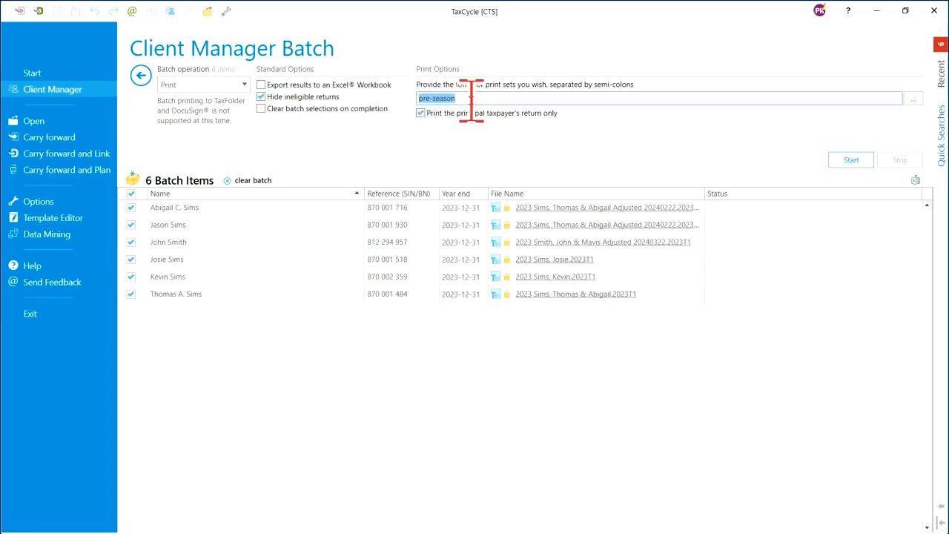
click(471, 99)
Choose Carry forward as the batch operation and start it on all the batched returns.
click(242, 86)
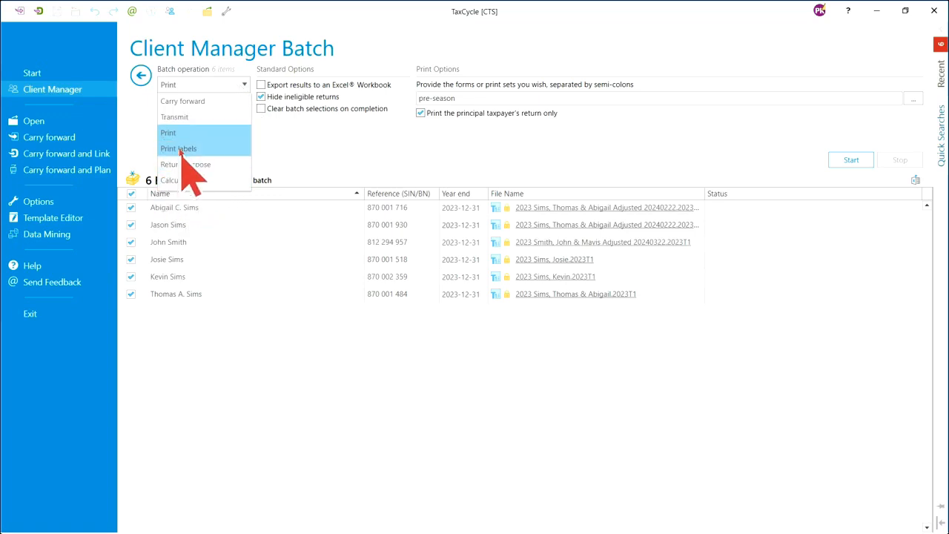
click(195, 105)
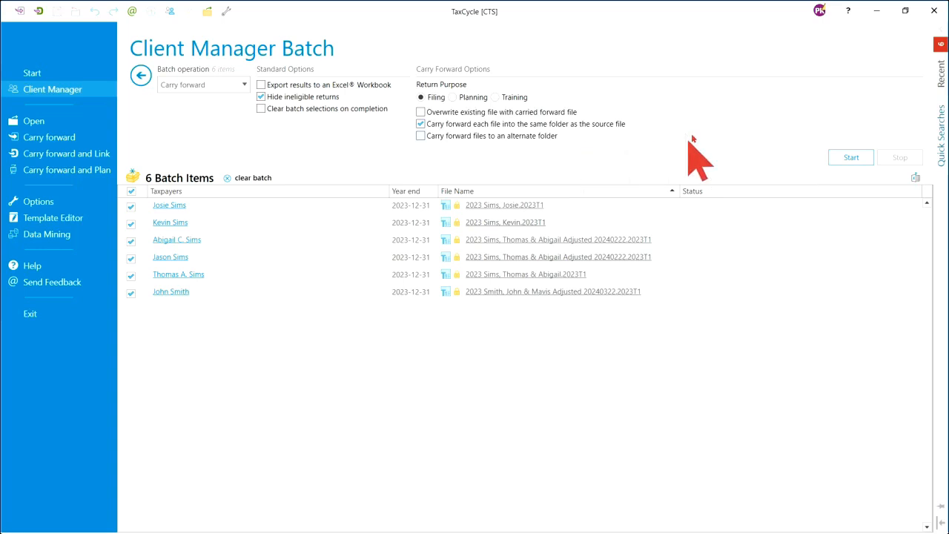
click(851, 157)
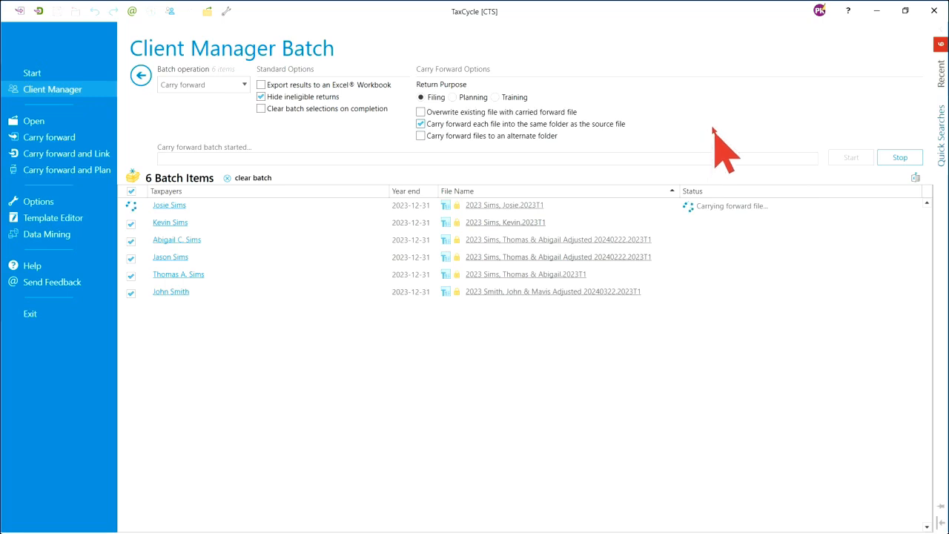